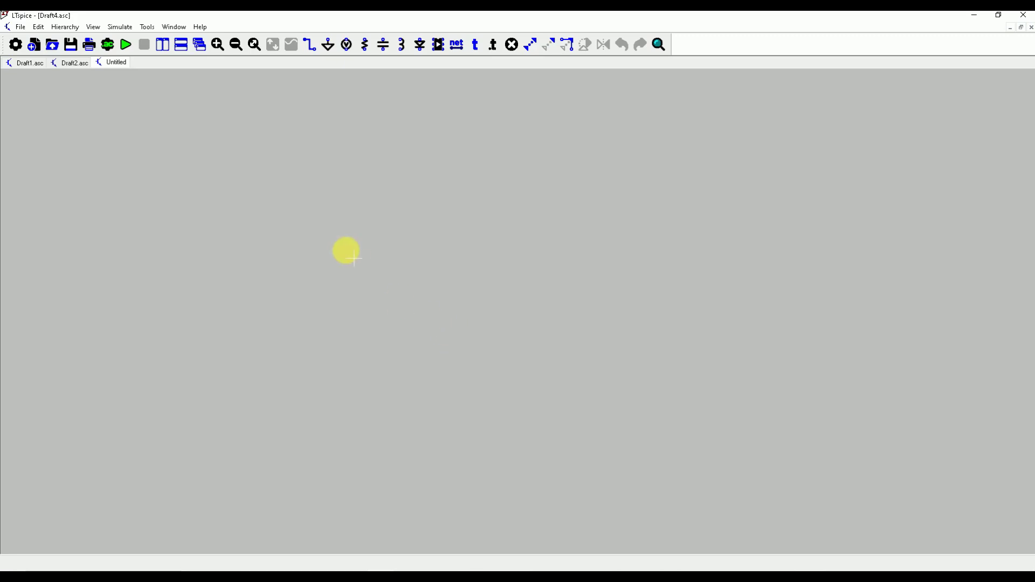
# Place two ground symbols side by side in the lower part of the empty schematic
pyautogui.click(328, 45)
pyautogui.click(341, 416)
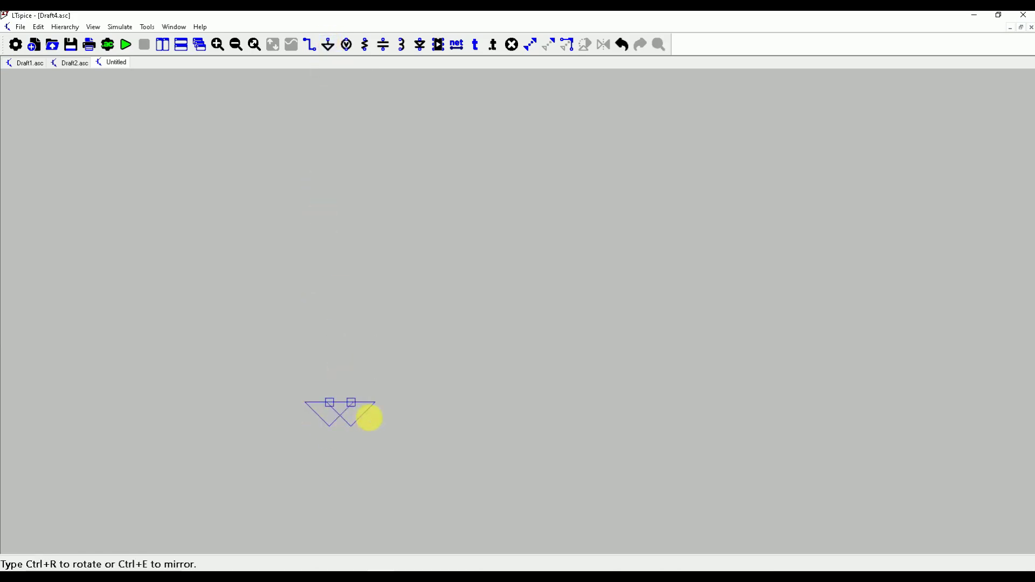
pyautogui.click(567, 406)
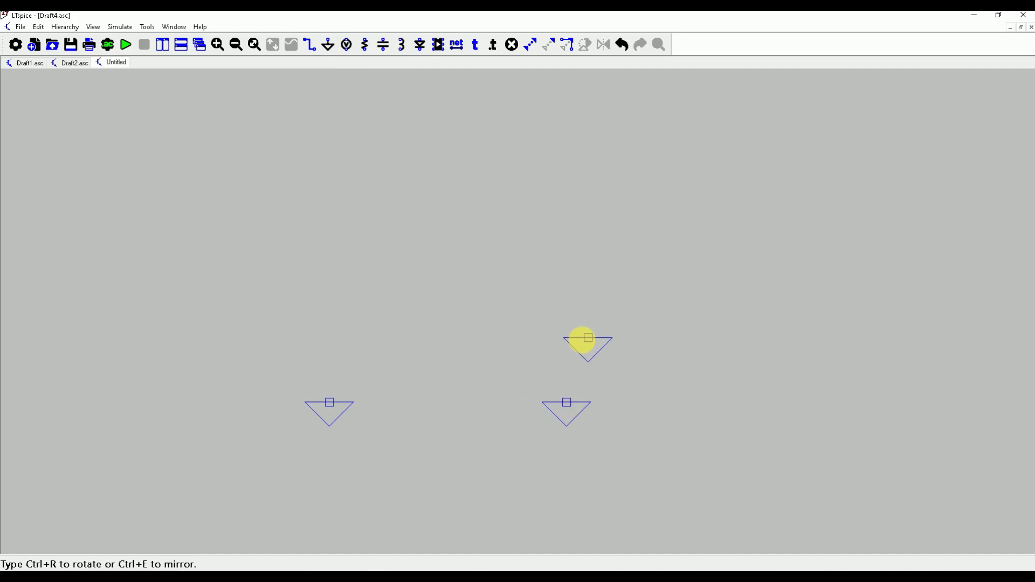
pyautogui.press('Escape')
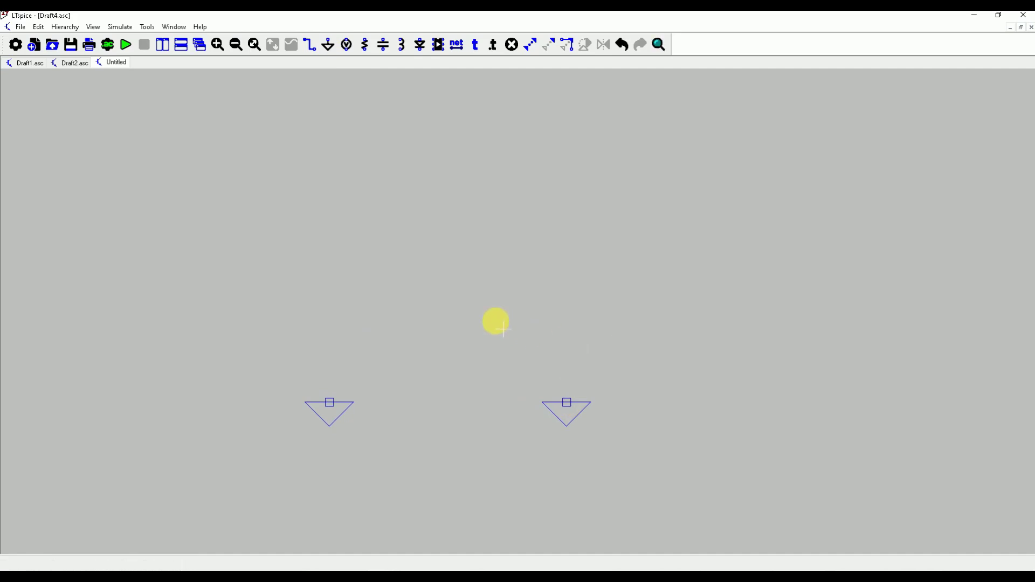
# Place a voltage source directly above the left ground symbol
pyautogui.click(349, 47)
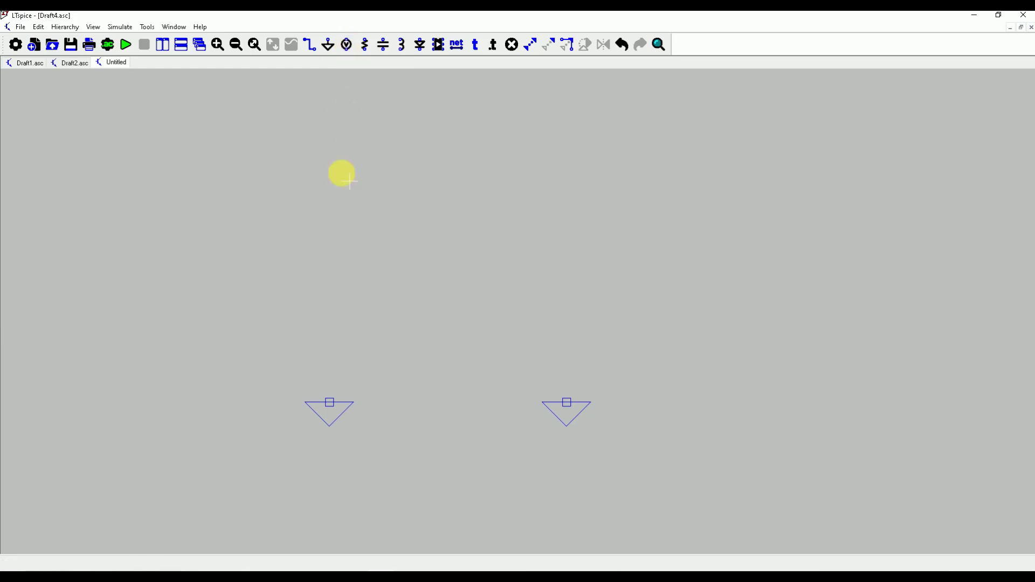
pyautogui.click(326, 290)
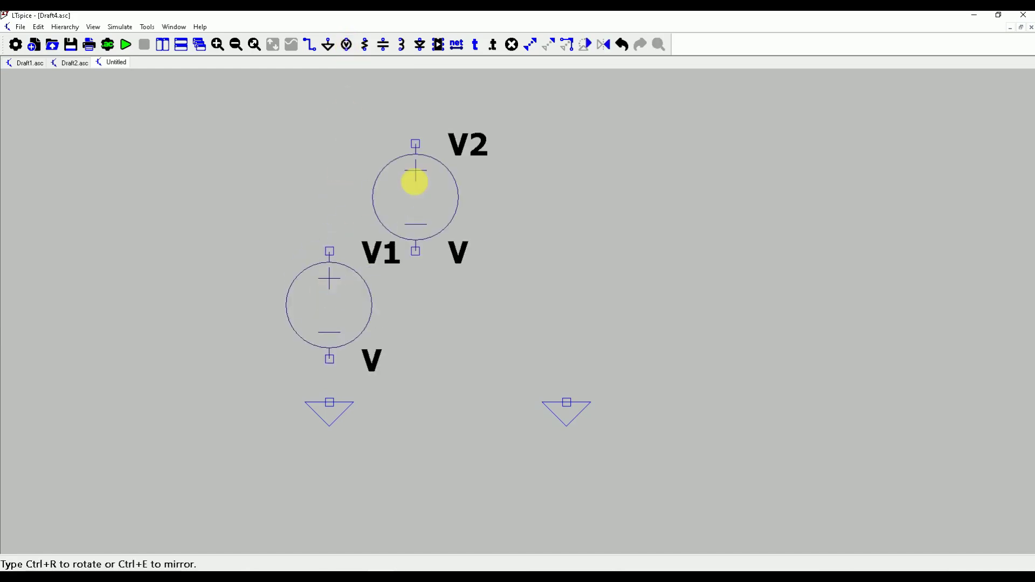
pyautogui.press('Escape')
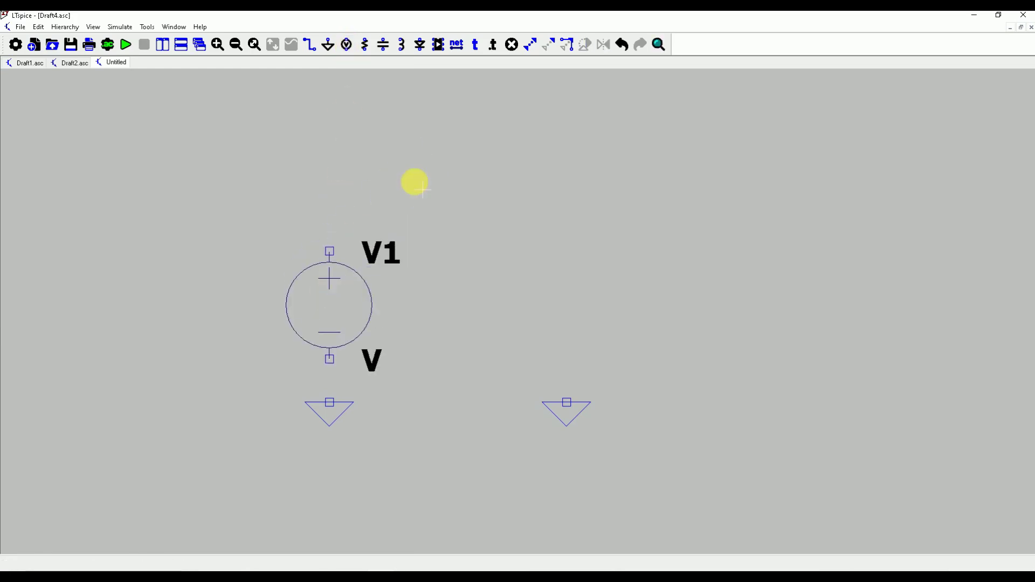
# Place a resistor rotated to horizontal, above and between the voltage source and the right ground symbol
pyautogui.click(366, 46)
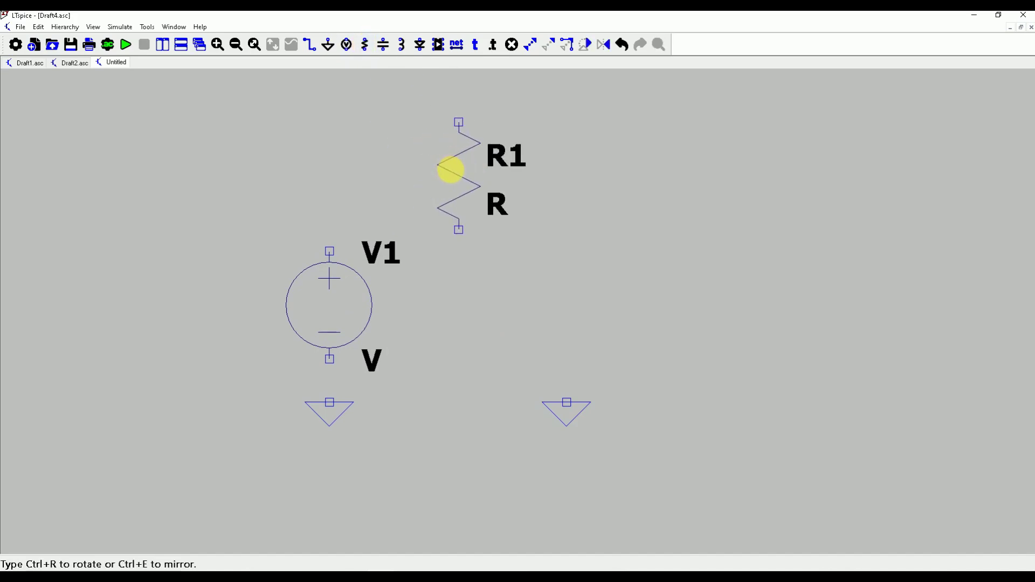
pyautogui.hotkey('ctrl', 'r')
pyautogui.click(451, 167)
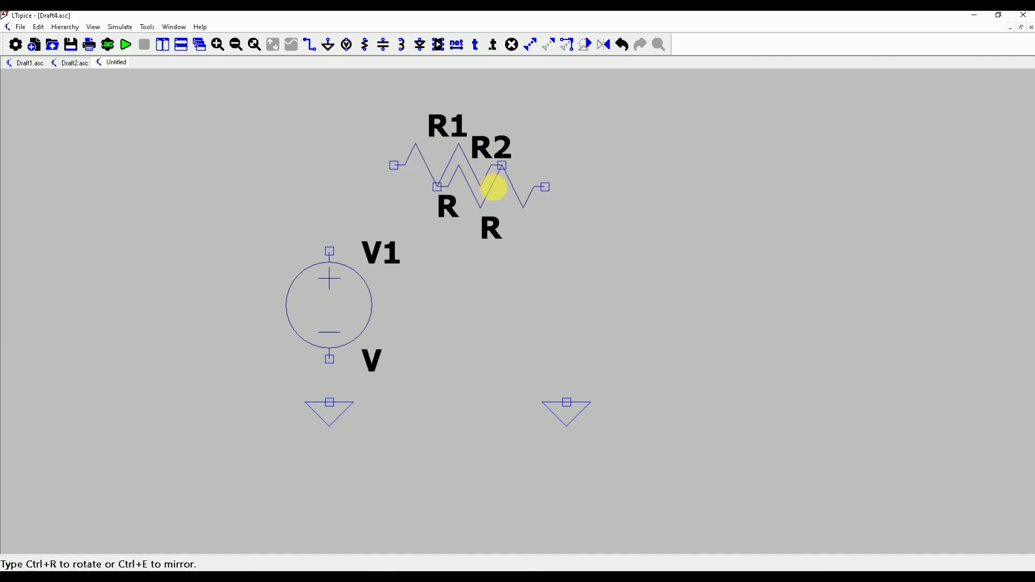
pyautogui.press('Escape')
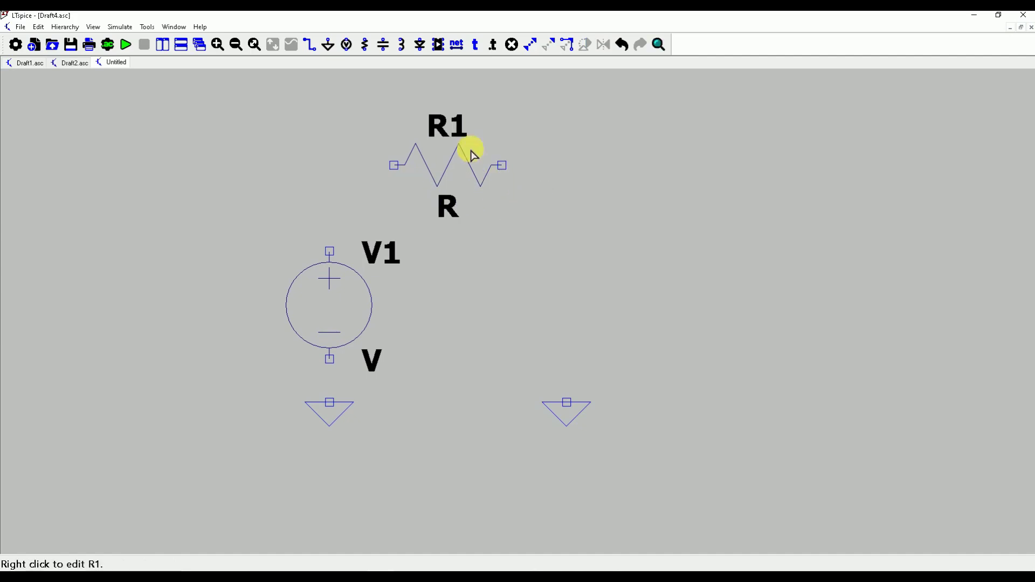
# Place a vertical capacitor directly above the right ground symbol
pyautogui.click(387, 46)
pyautogui.click(561, 287)
pyautogui.press('Escape')
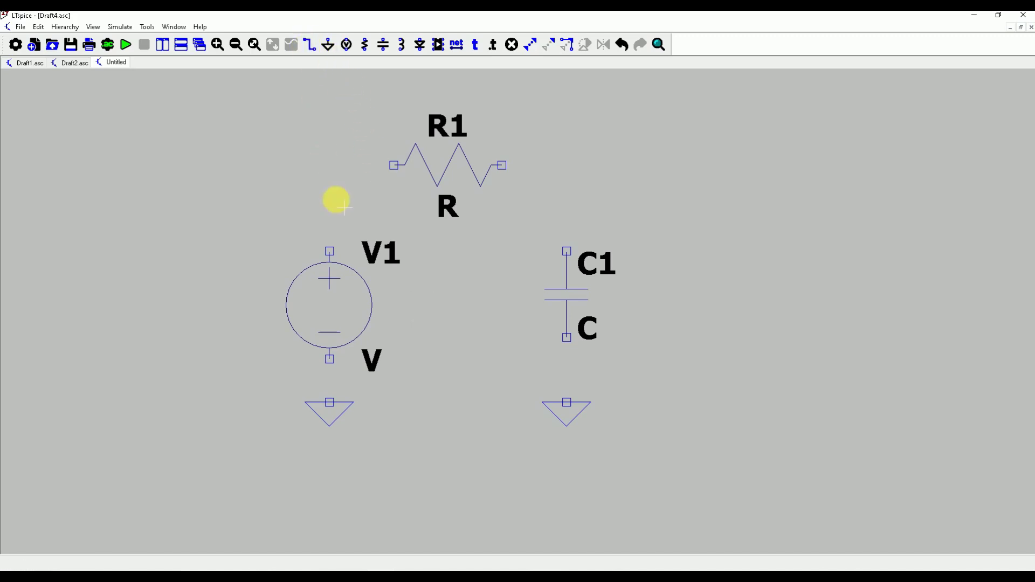
# Wire the left ground, voltage source, resistor, capacitor and right ground together into a series RC circuit
pyautogui.press('w')
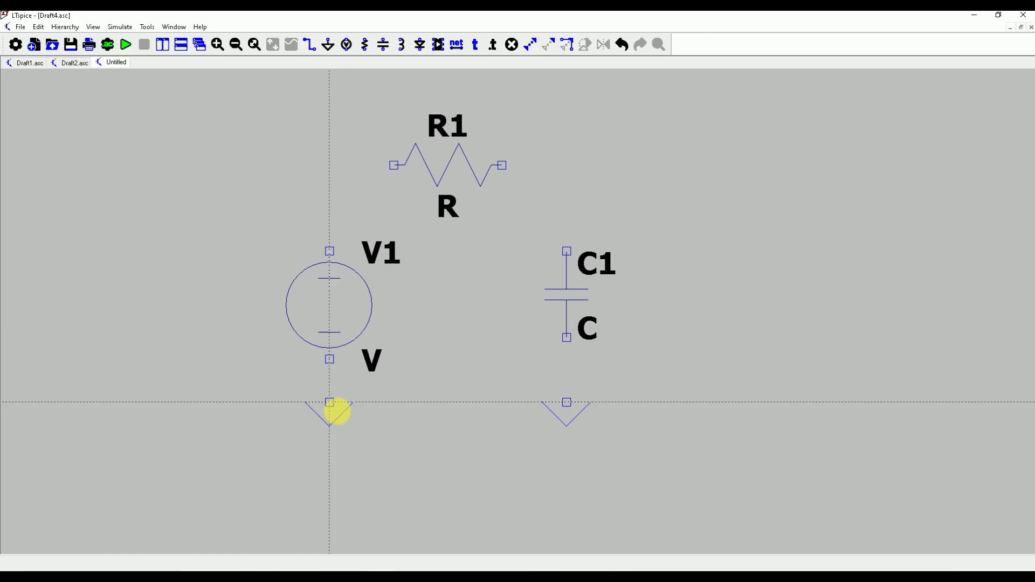
pyautogui.click(330, 403)
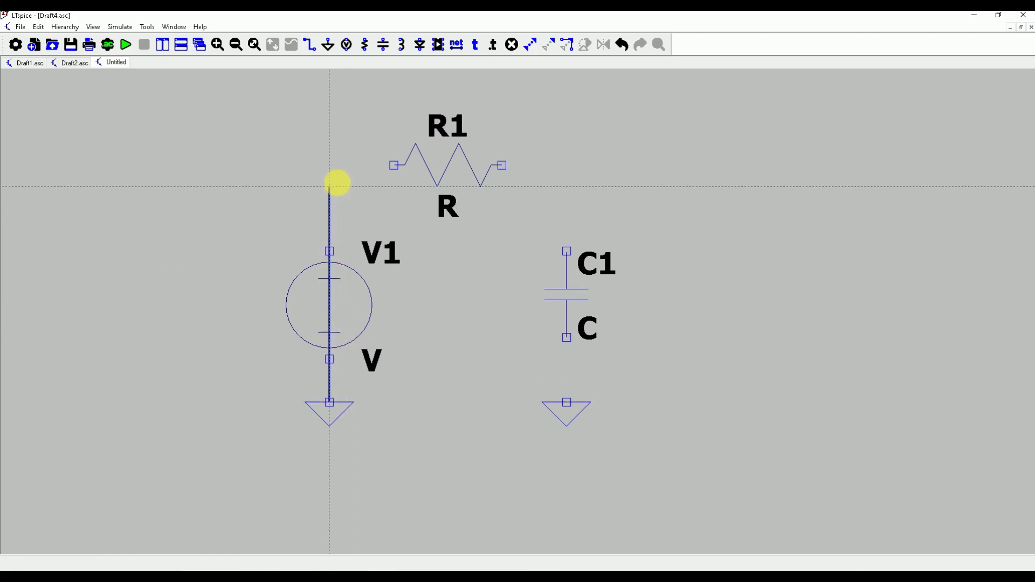
pyautogui.click(337, 171)
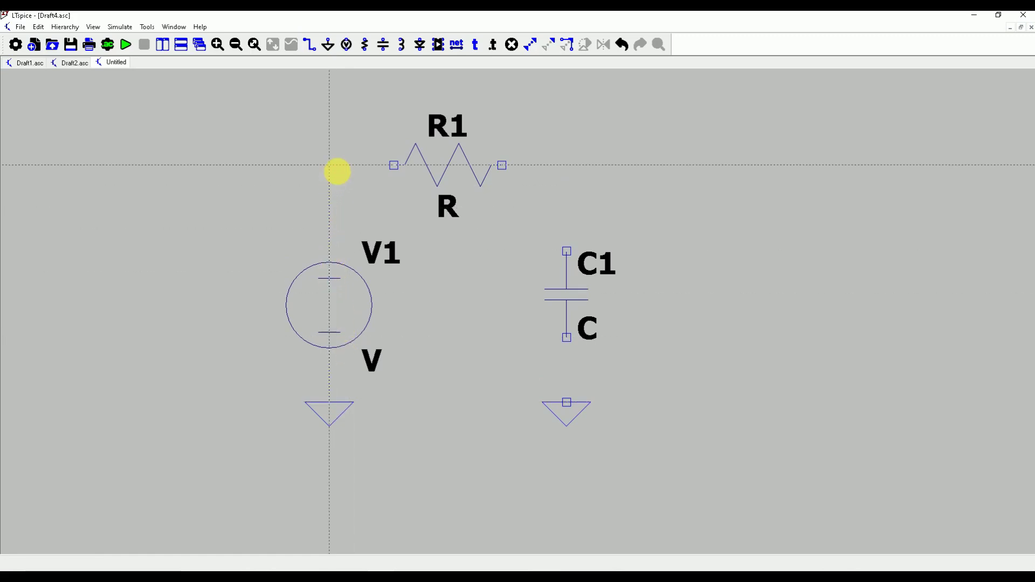
pyautogui.click(566, 167)
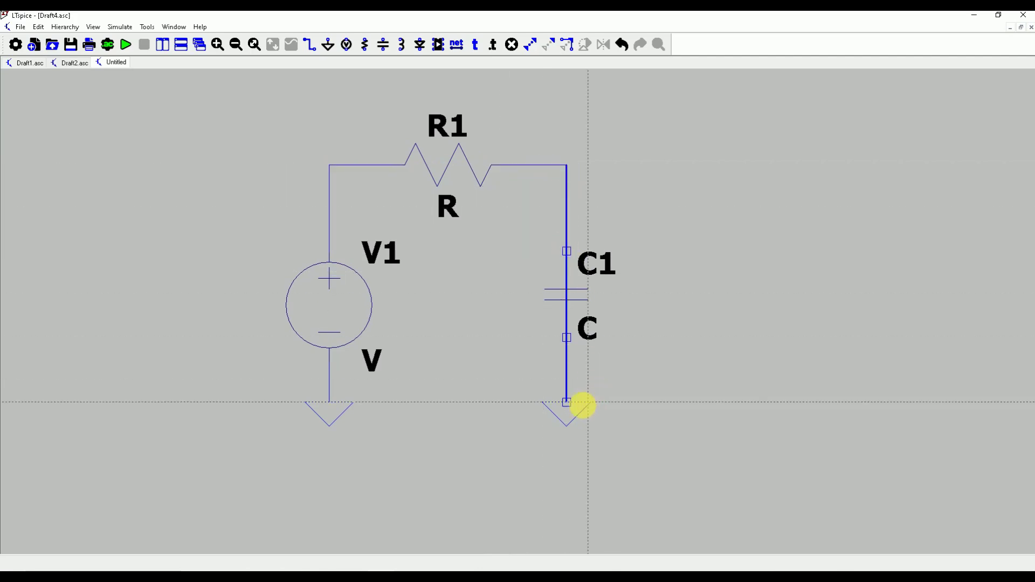
pyautogui.click(567, 406)
pyautogui.press('Escape')
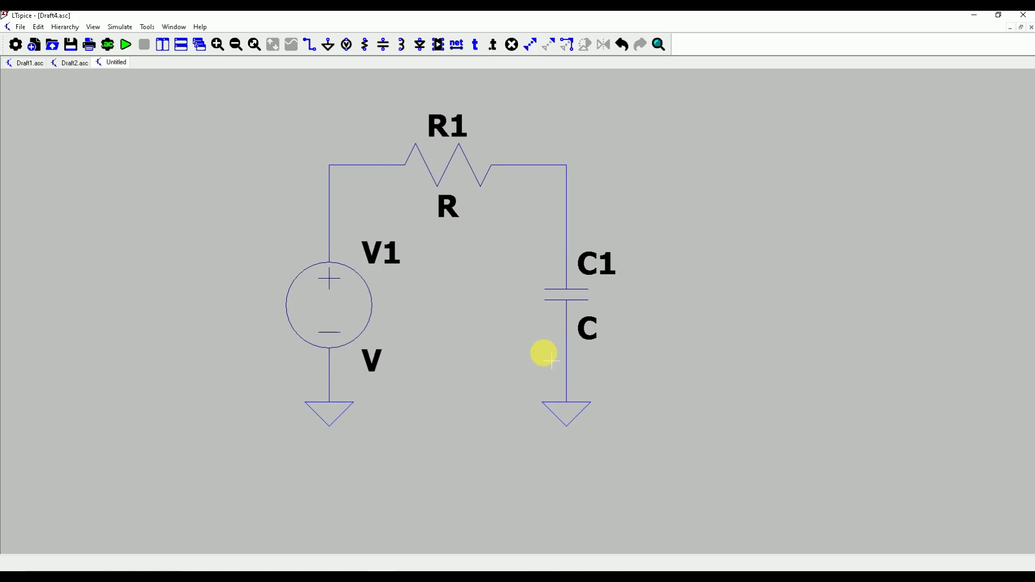
# Set the value of capacitor C1 to 1u
pyautogui.rightClick(589, 327)
pyautogui.click(586, 319)
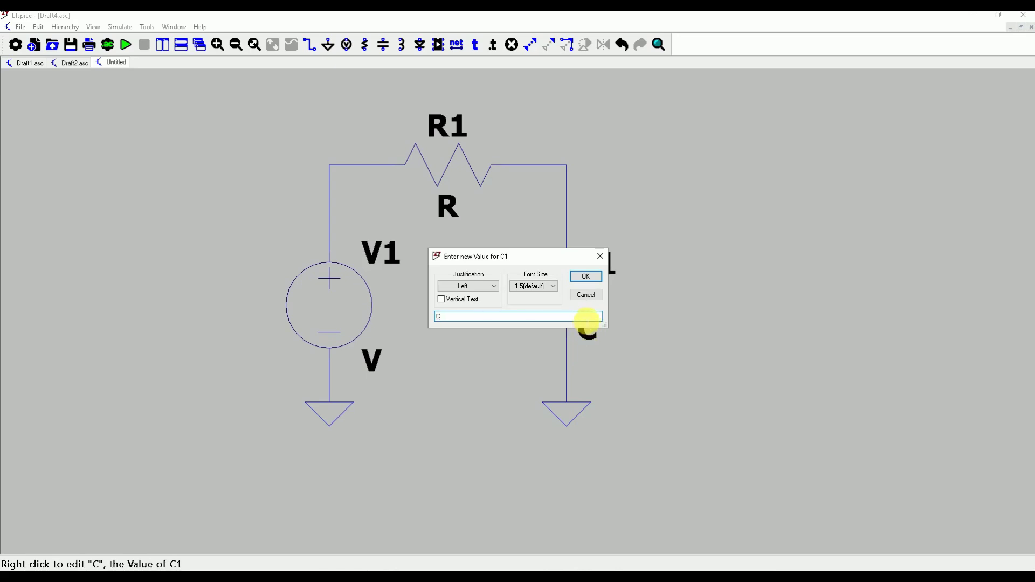
pyautogui.doubleClick(440, 316)
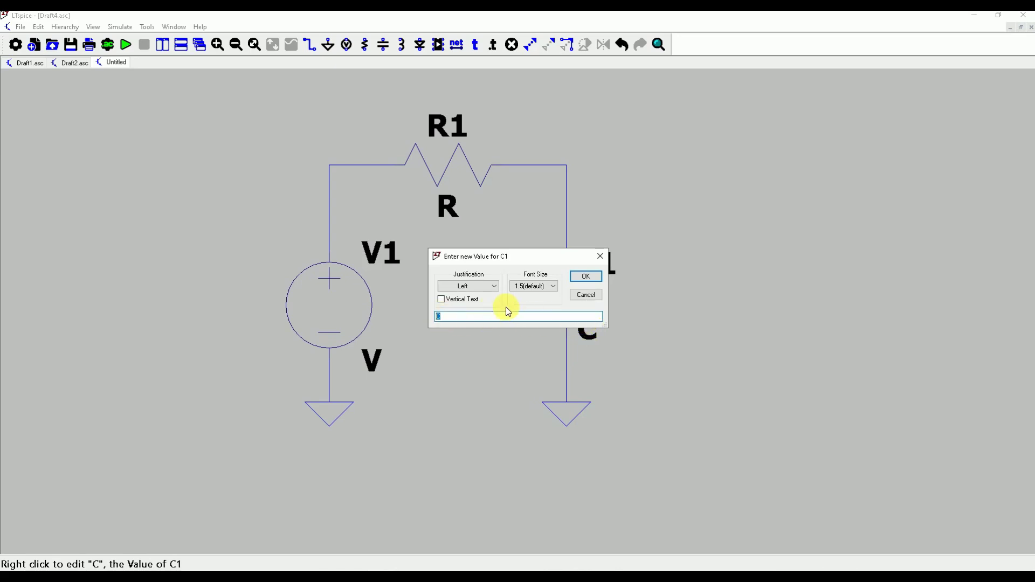
pyautogui.write('1u')
pyautogui.moveTo(446, 317); pyautogui.dragTo(440, 317)
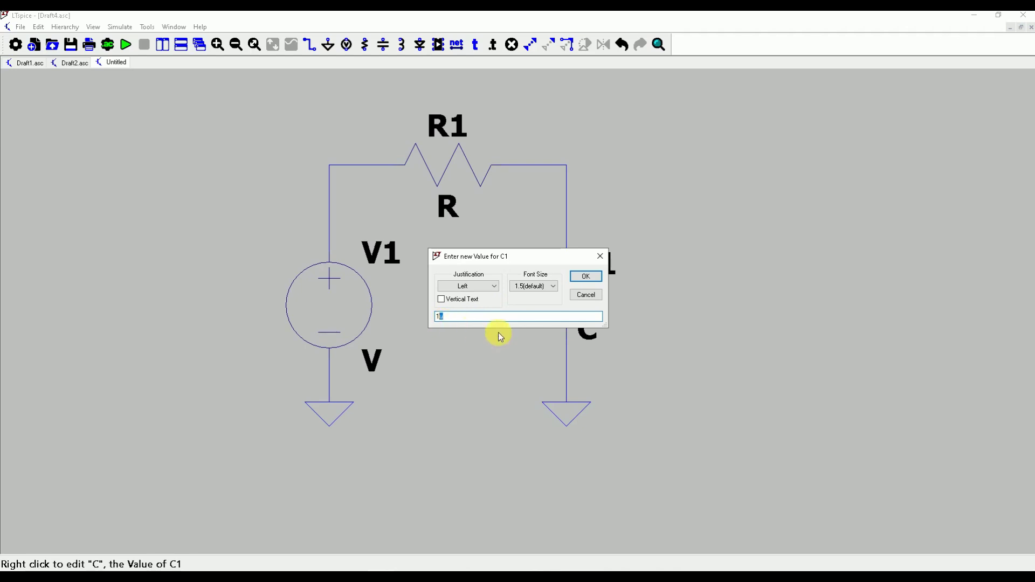
pyautogui.click(585, 278)
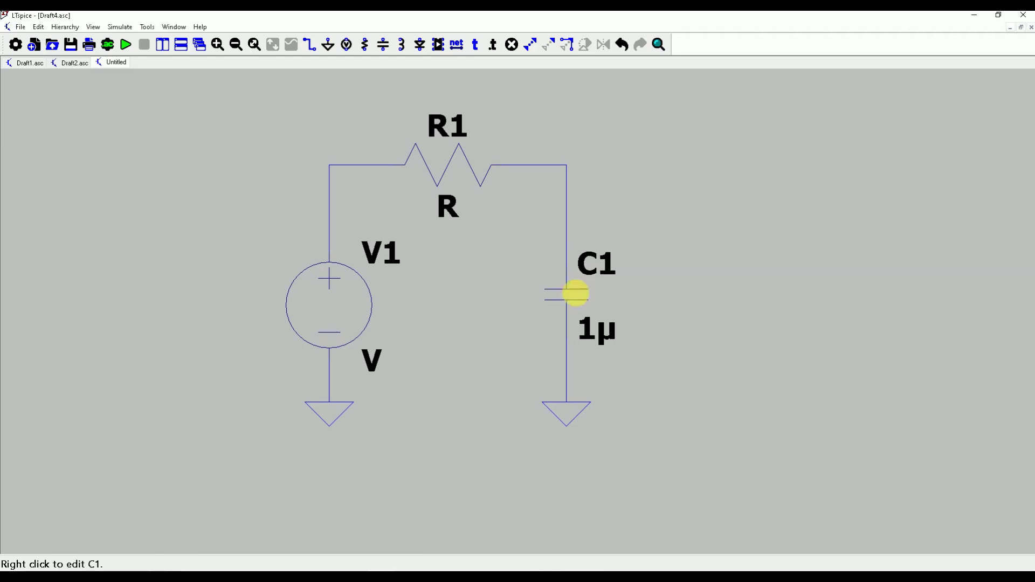
# Set the value of resistor R1 to 100
pyautogui.rightClick(449, 210)
pyautogui.write('100')
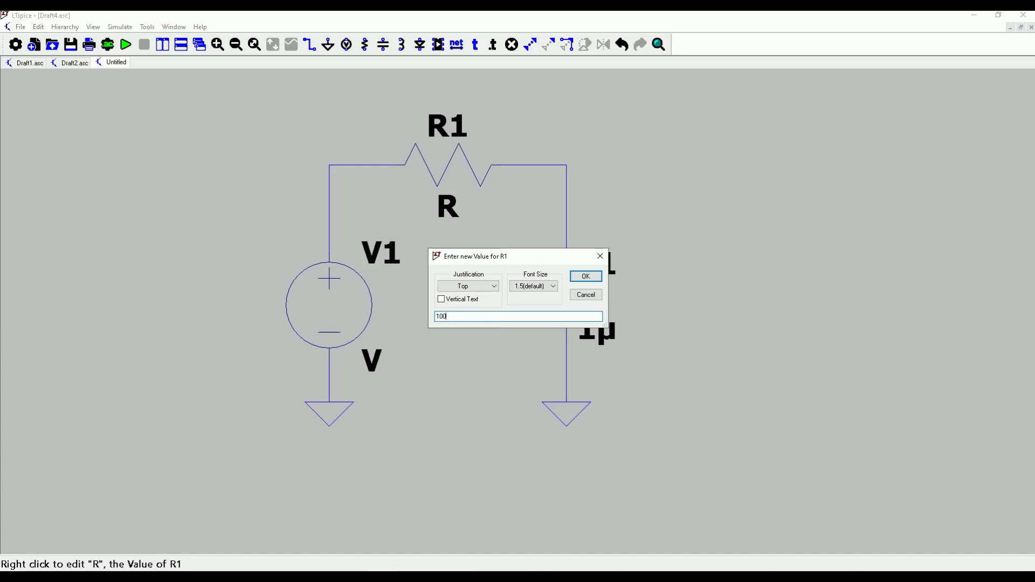
pyautogui.press('Return')
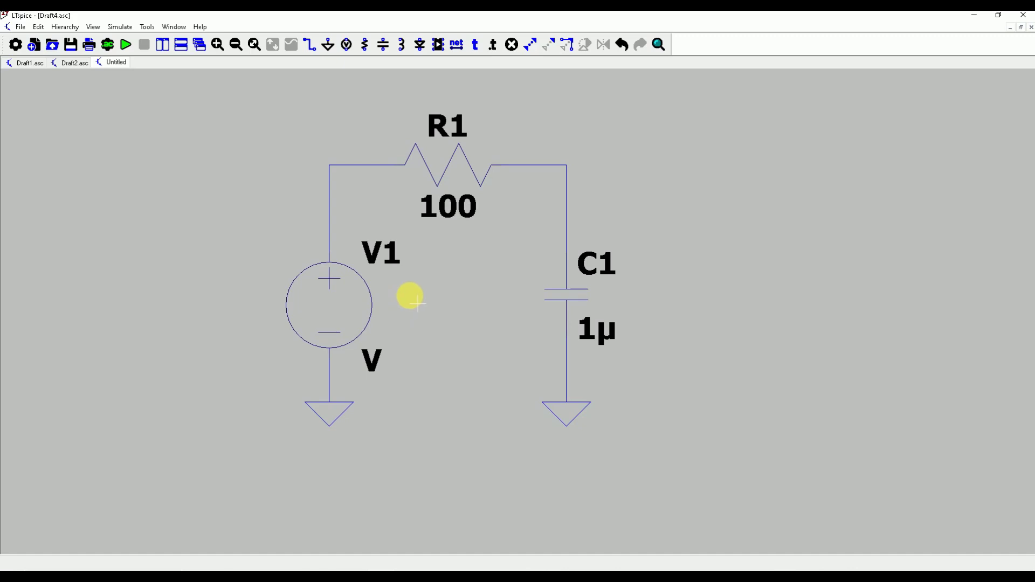
# Open the advanced settings of voltage source V1
pyautogui.rightClick(333, 307)
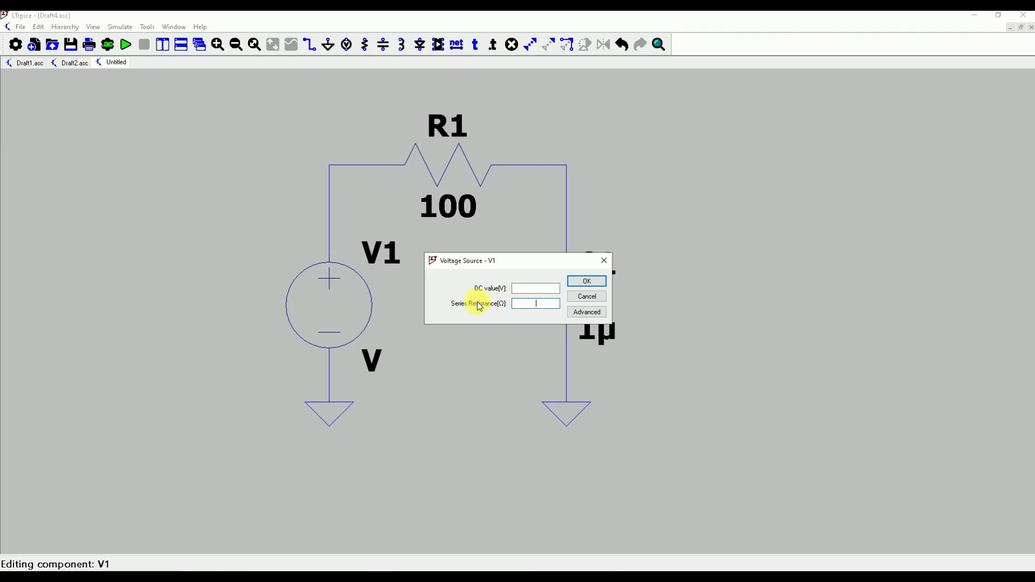
pyautogui.click(538, 305)
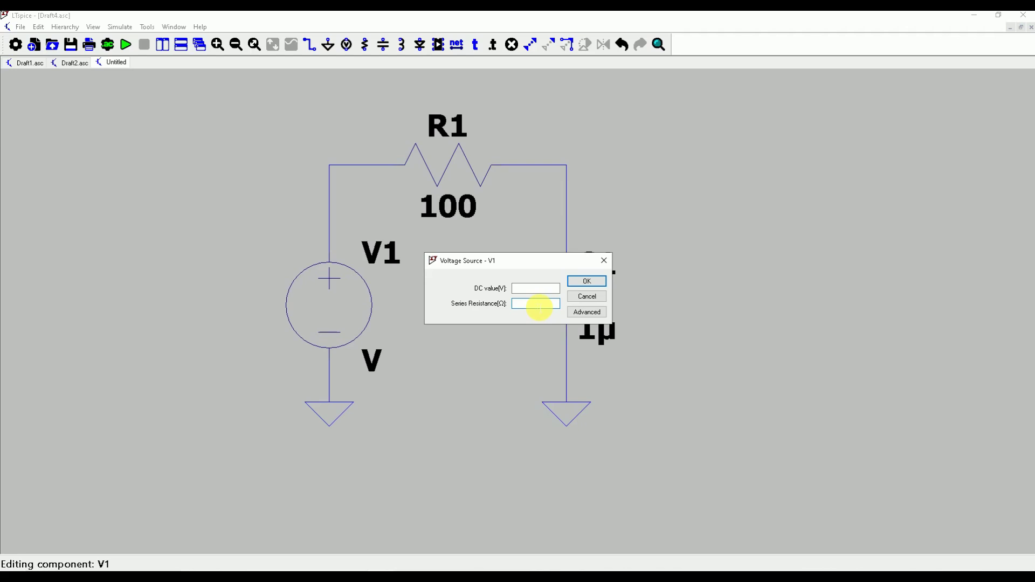
pyautogui.click(572, 316)
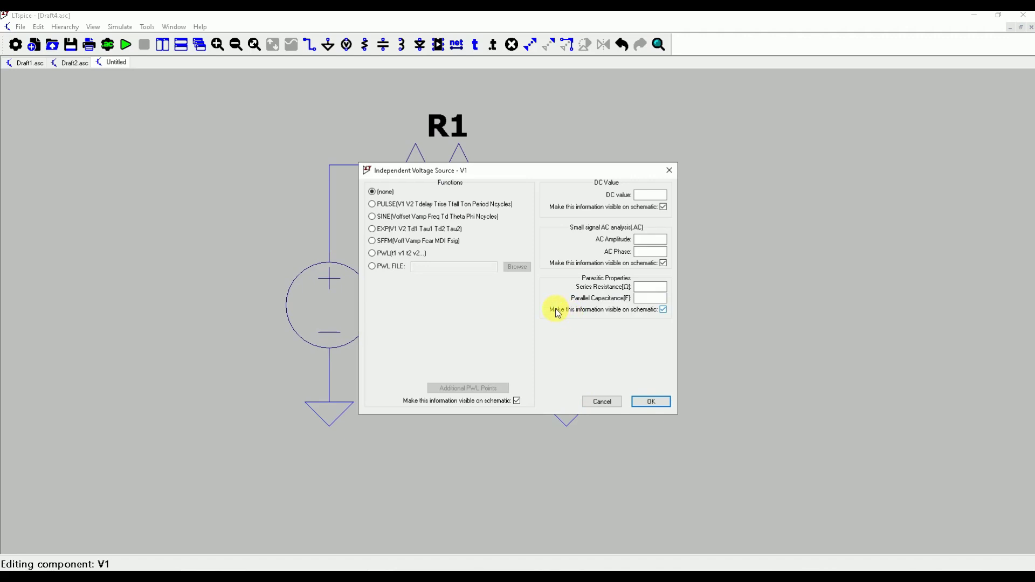
pyautogui.click(650, 196)
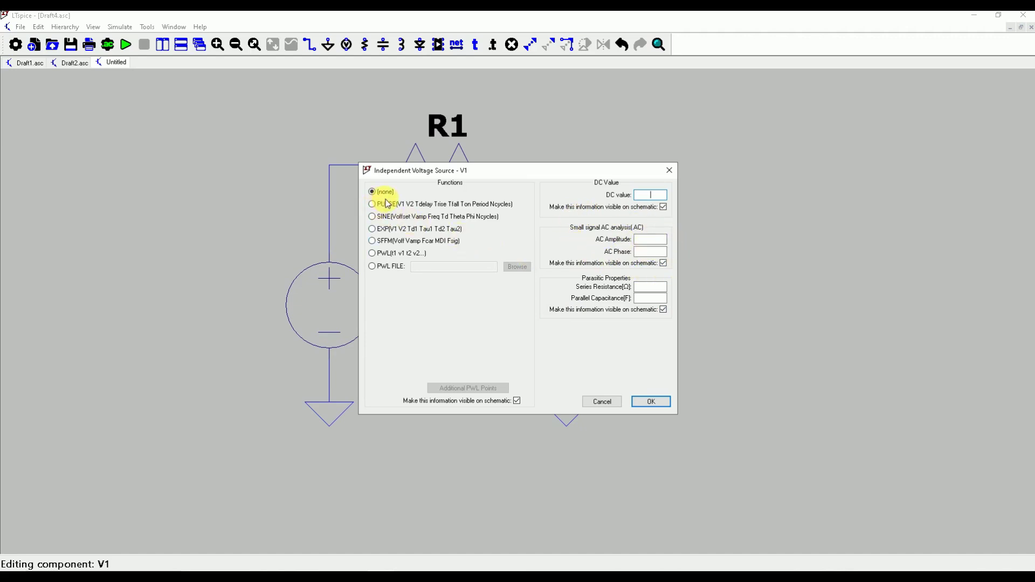
pyautogui.click(372, 216)
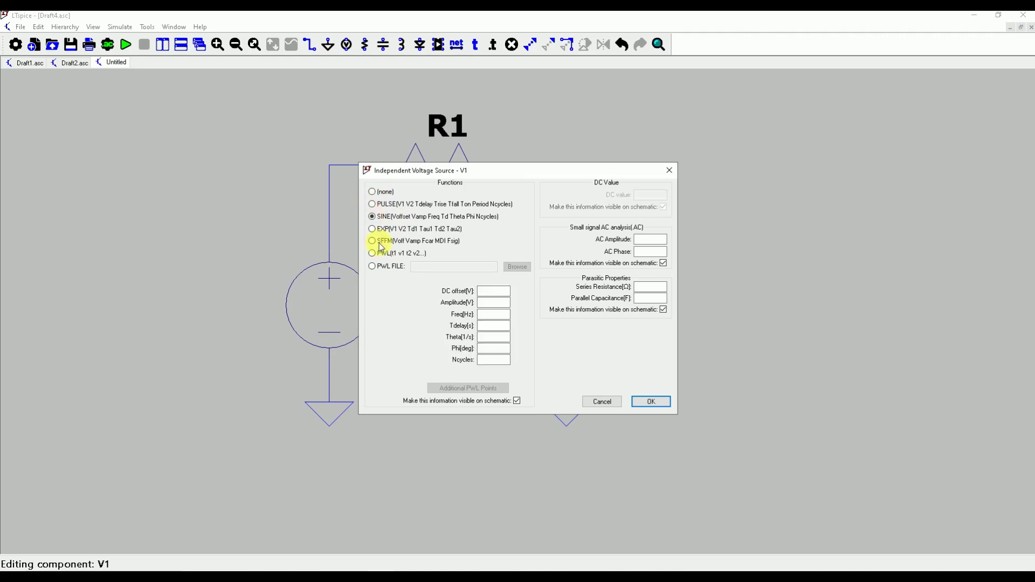
pyautogui.click(372, 204)
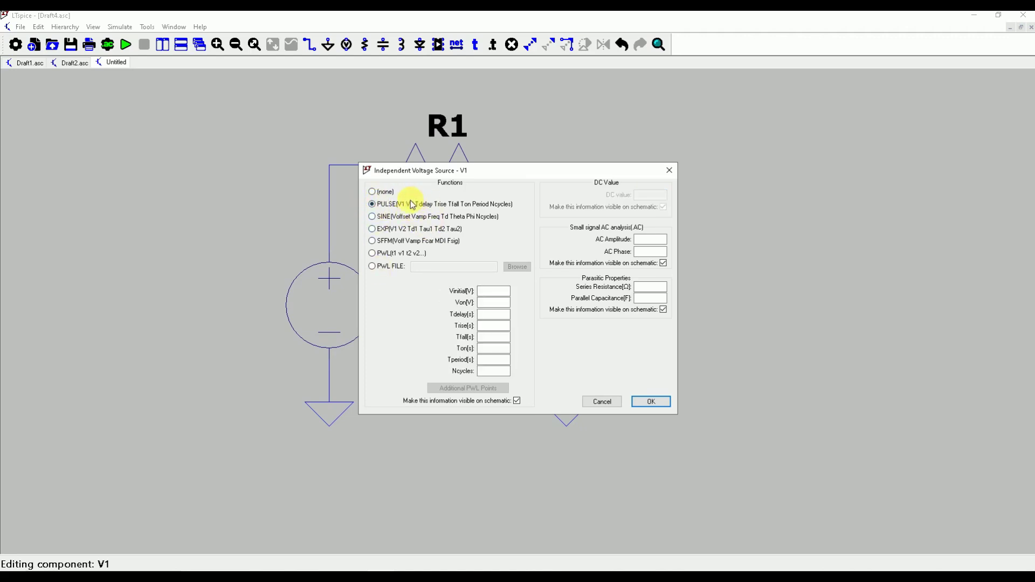
pyautogui.click(373, 191)
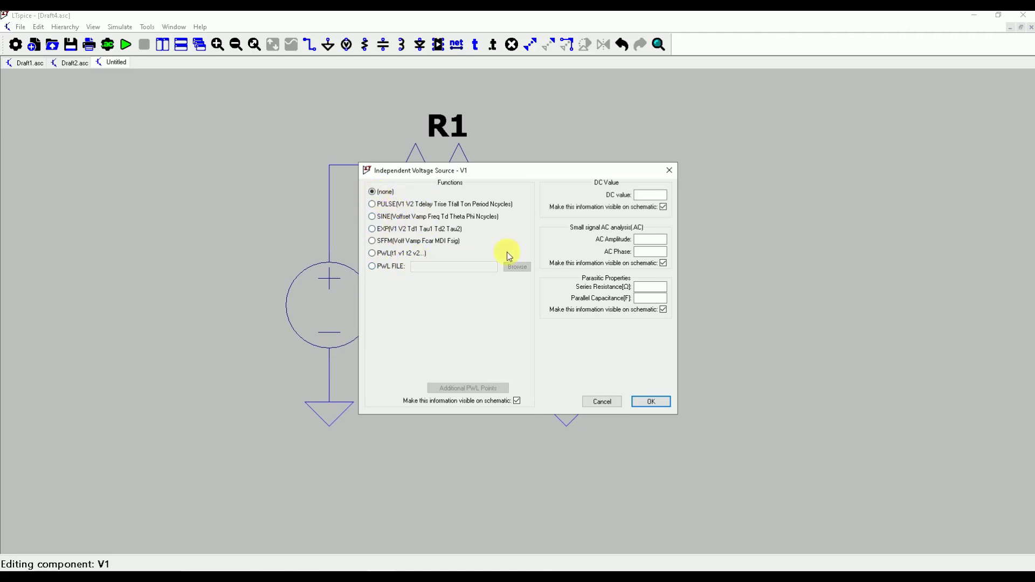
# Set the DC value of voltage source V1 to 5 and apply the source settings
pyautogui.click(651, 197)
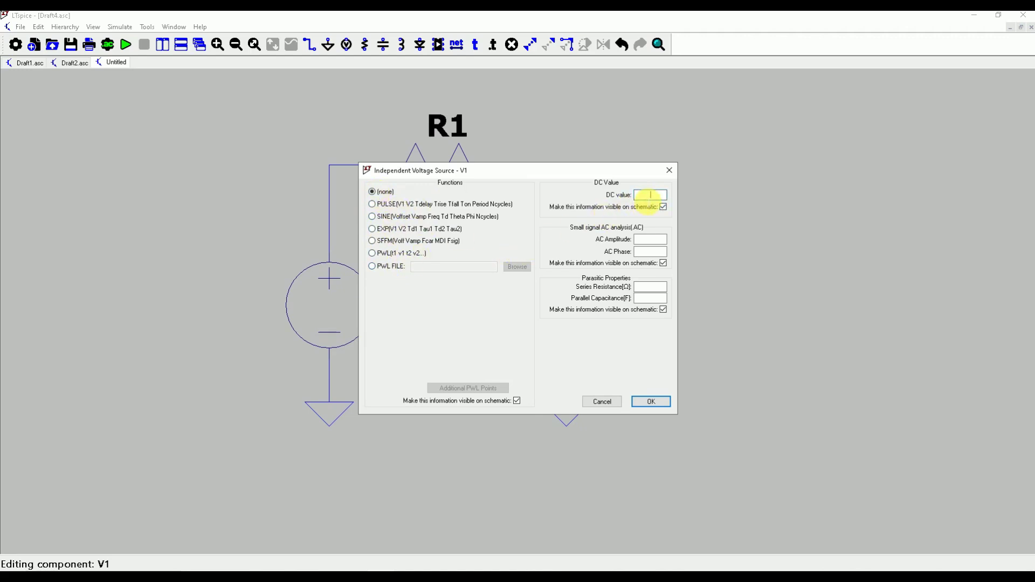
pyautogui.write('5')
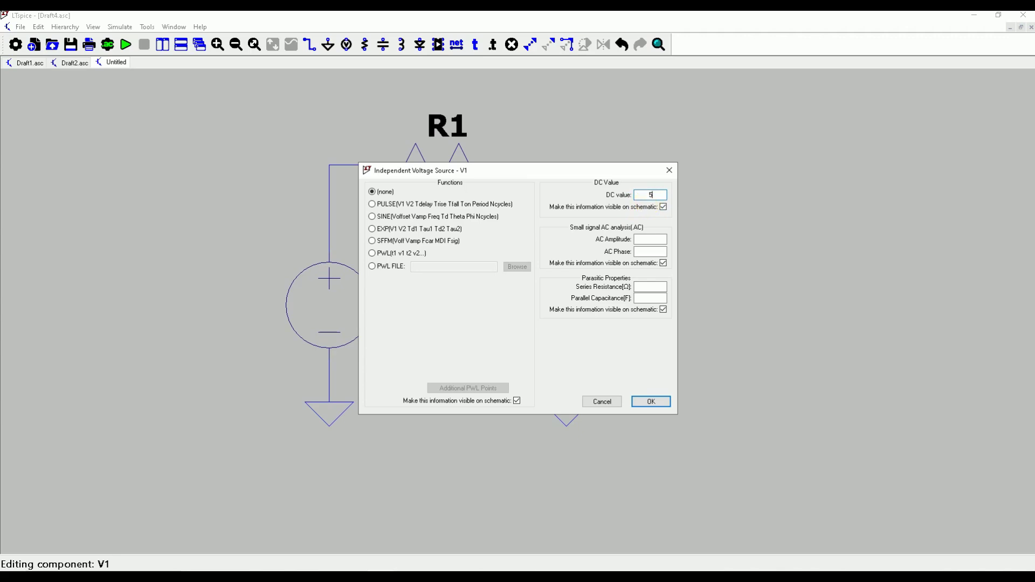
pyautogui.click(652, 402)
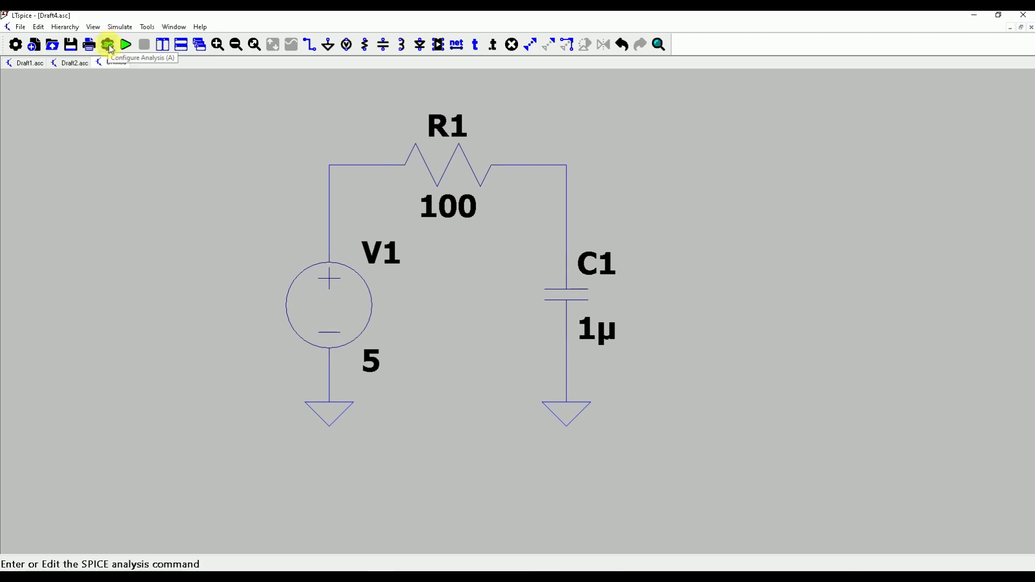
# Configure a DC operating point analysis and place its .op directive beside the circuit, above and outside capacitor C1
pyautogui.click(117, 29)
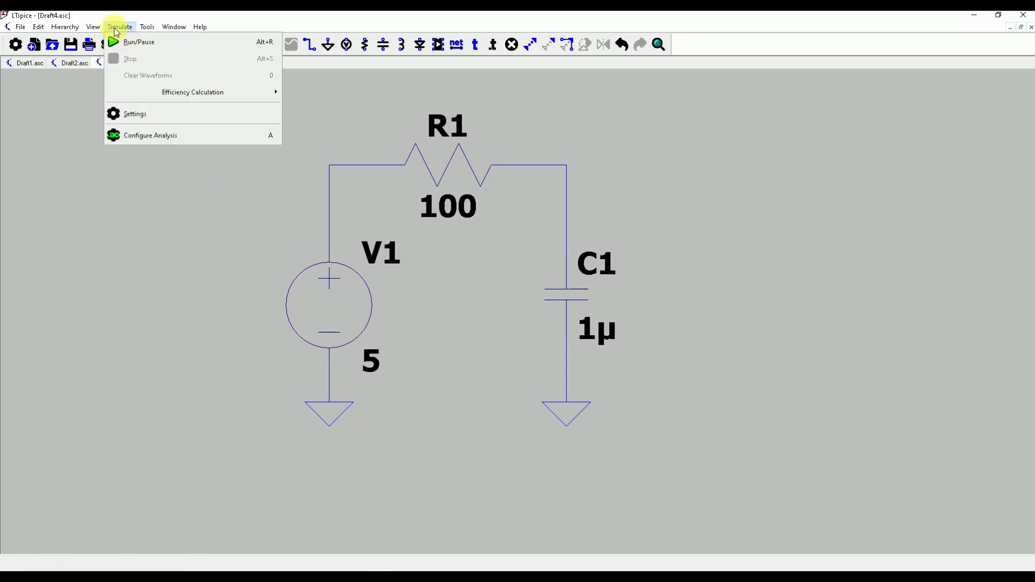
pyautogui.click(155, 140)
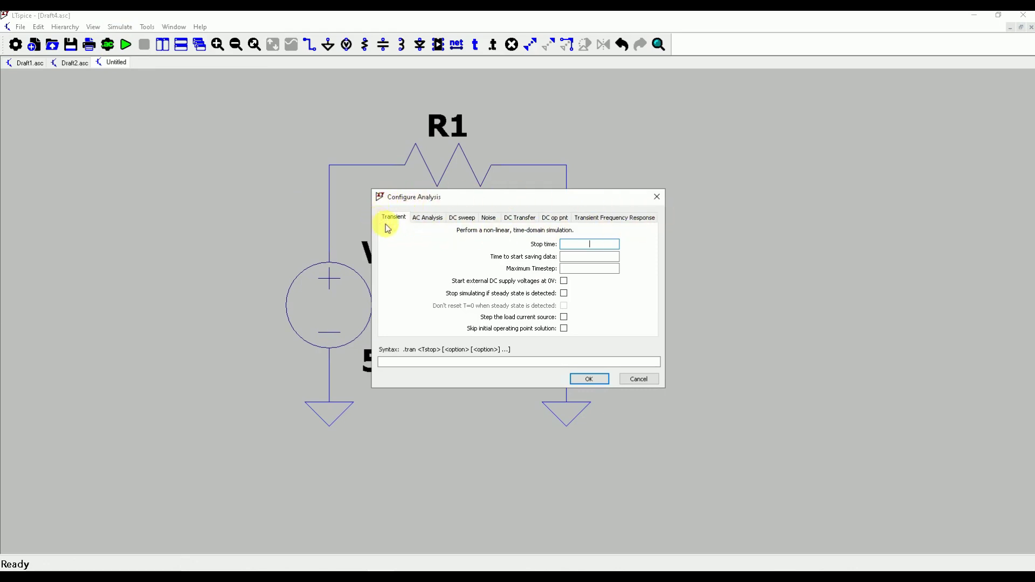
pyautogui.click(557, 222)
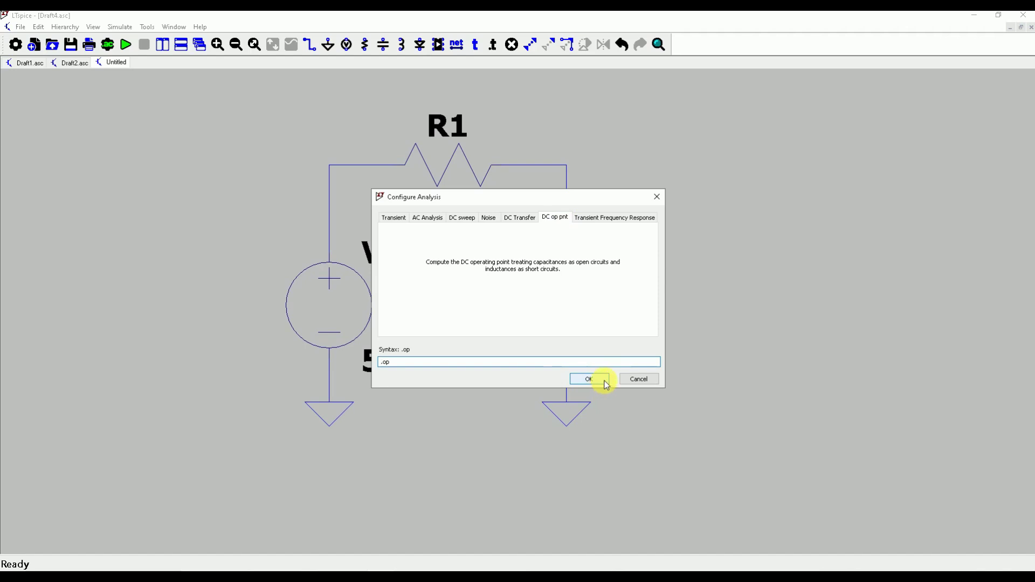
pyautogui.moveTo(432, 362); pyautogui.dragTo(379, 362)
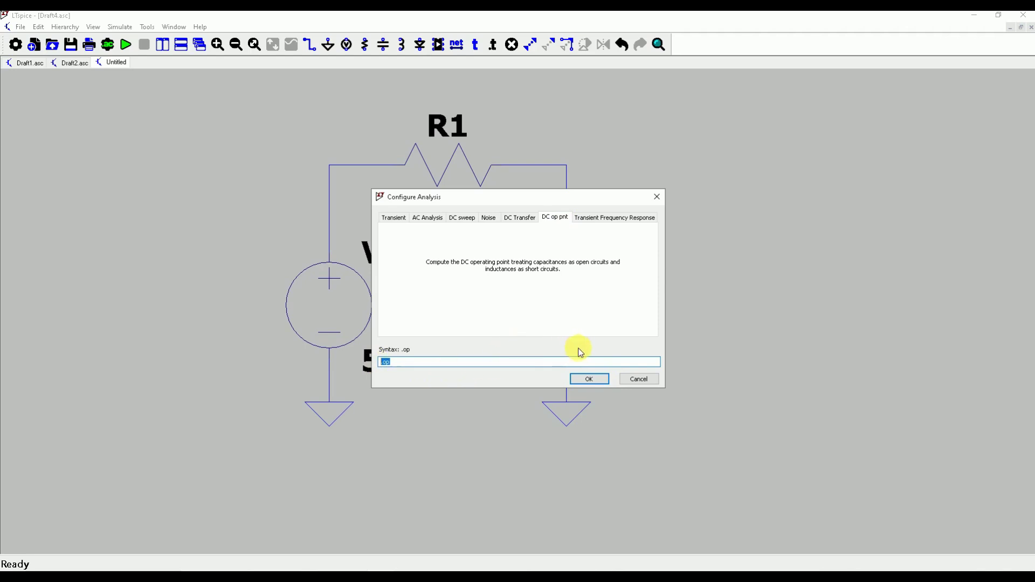
pyautogui.click(588, 379)
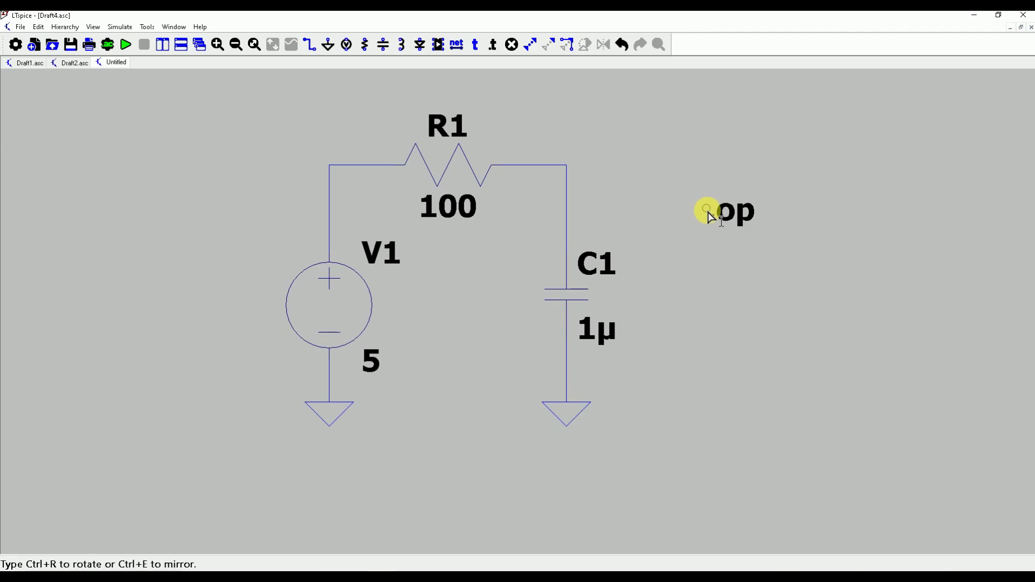
pyautogui.click(707, 211)
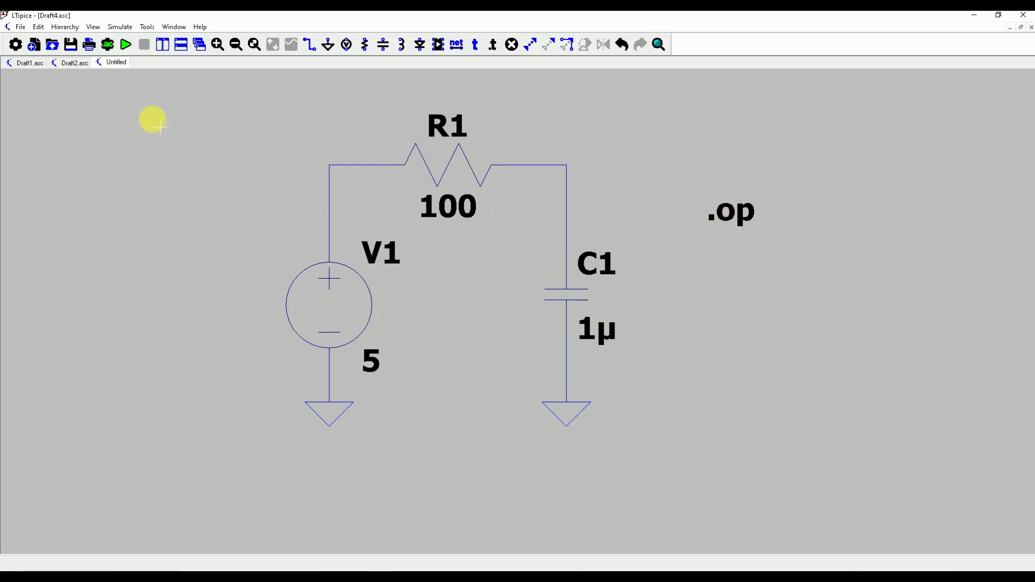
# Run the operating point simulation and examine the two node voltages in its results beside the schematic
pyautogui.click(126, 47)
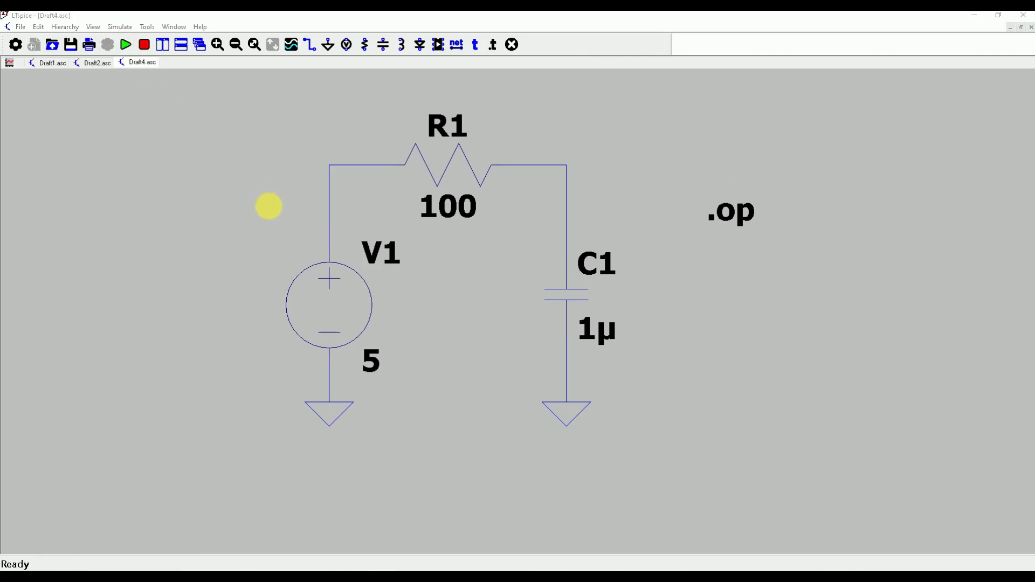
pyautogui.moveTo(705, 142); pyautogui.dragTo(96, 170)
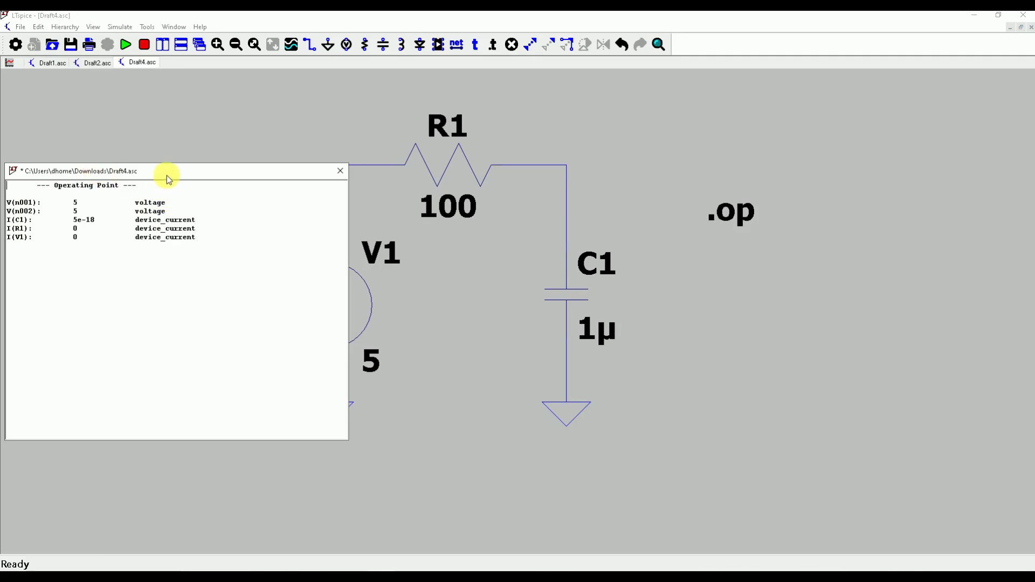
pyautogui.moveTo(167, 176); pyautogui.dragTo(825, 268)
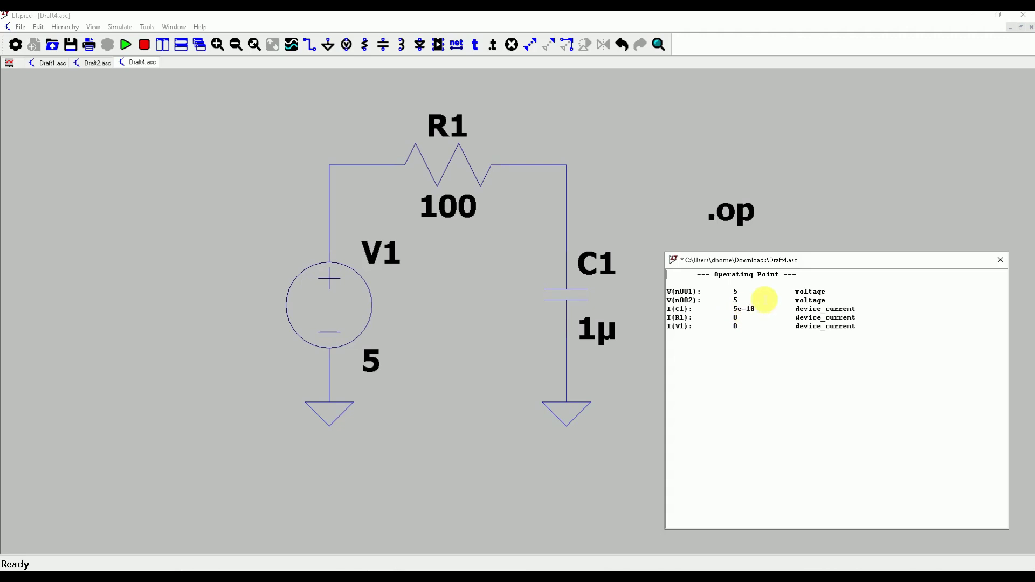
pyautogui.moveTo(826, 301); pyautogui.dragTo(669, 292)
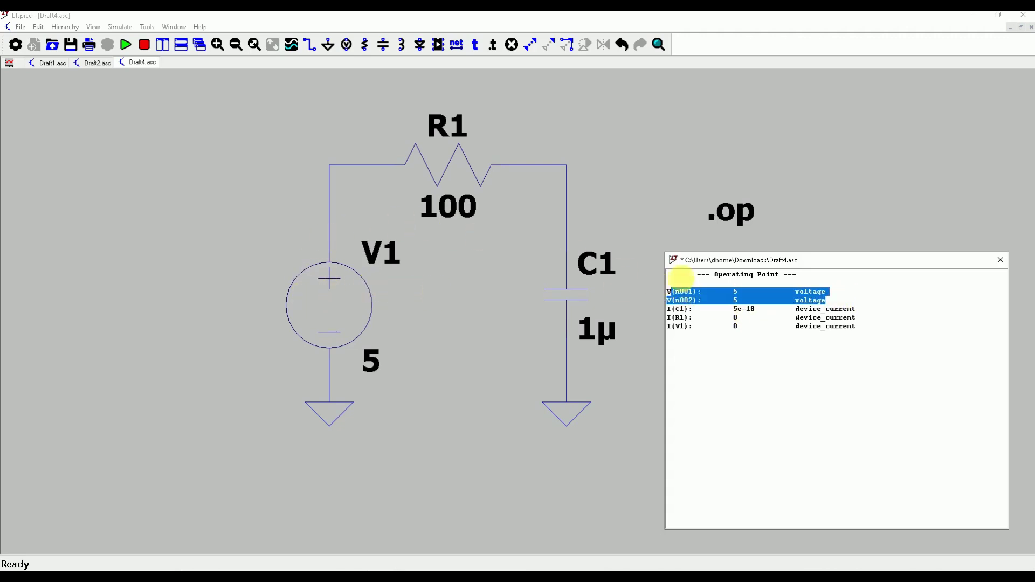
pyautogui.click(1000, 261)
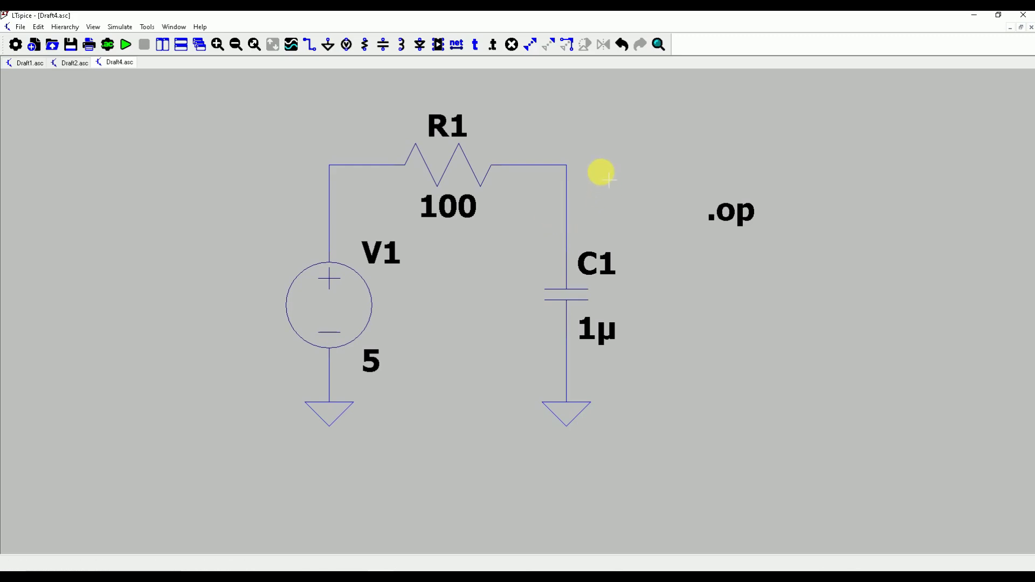
# Label the node between resistor R1 and capacitor C1 with the net name Vout
pyautogui.moveTo(545, 155)
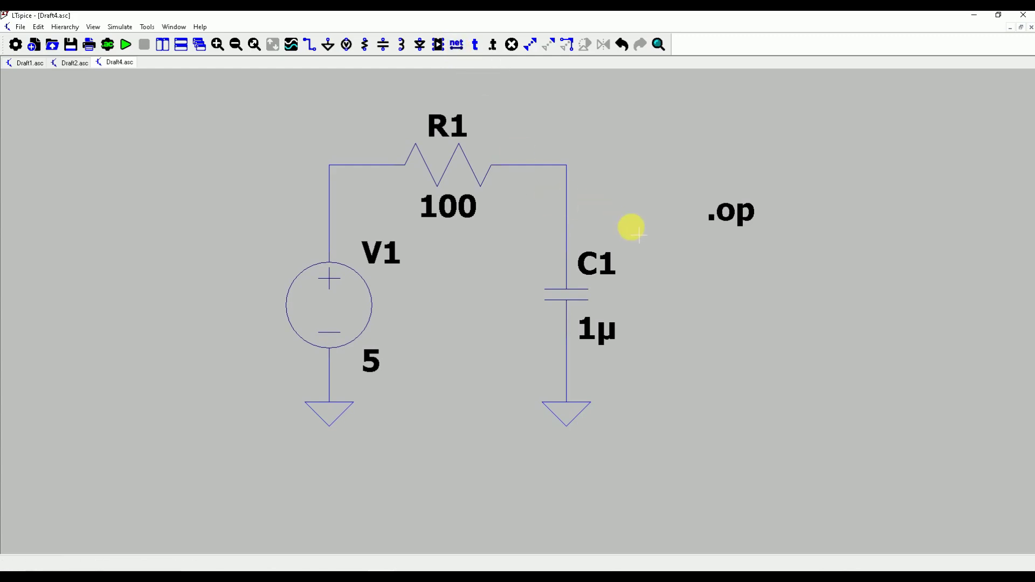
pyautogui.click(459, 45)
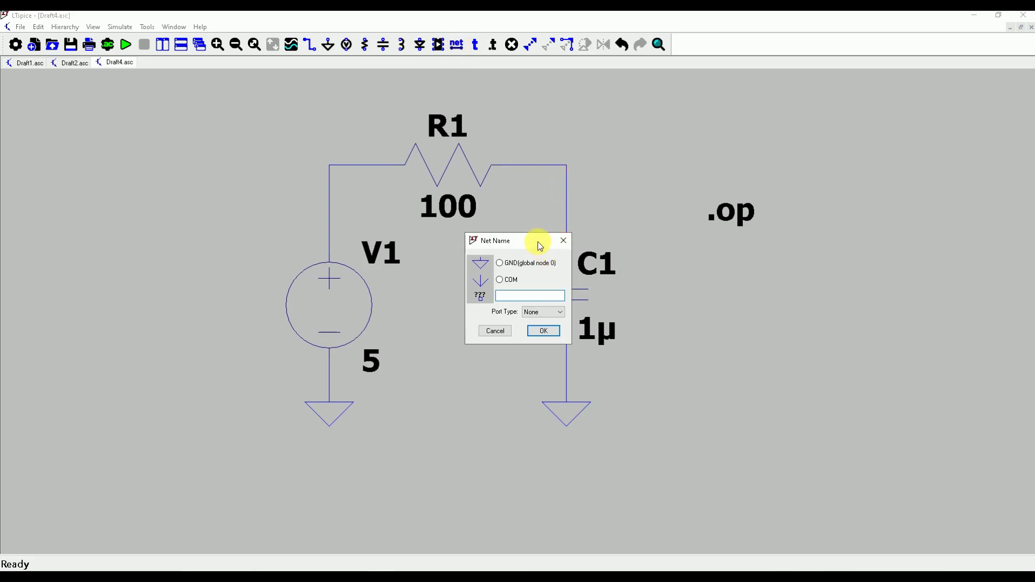
pyautogui.write('Vout')
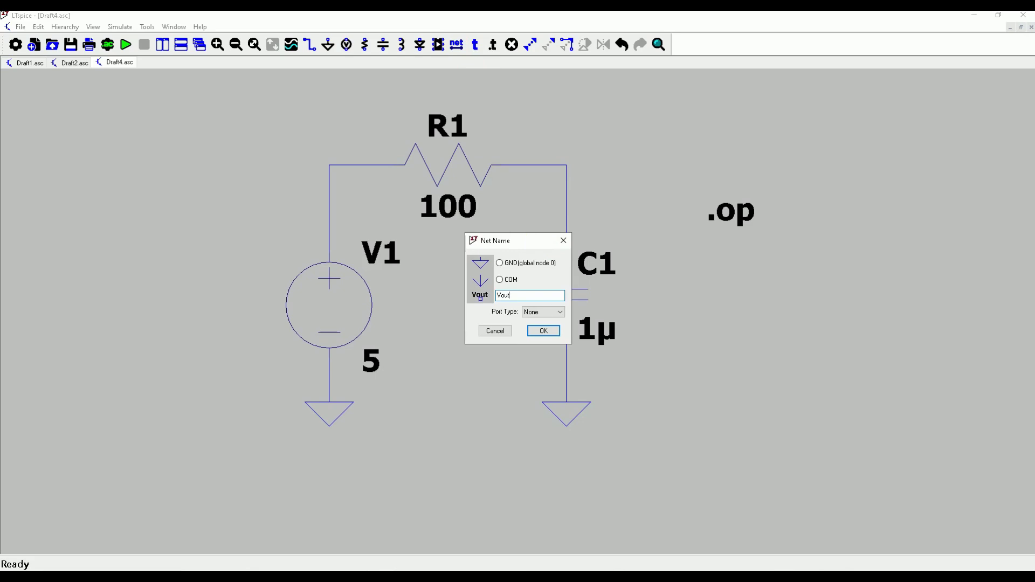
pyautogui.click(544, 330)
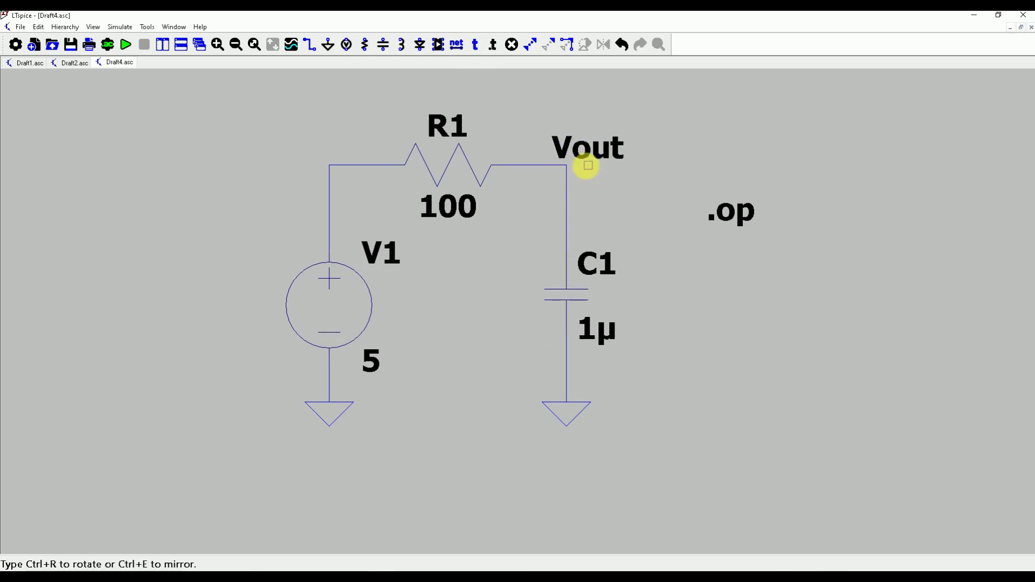
pyautogui.click(567, 166)
pyautogui.press('Escape')
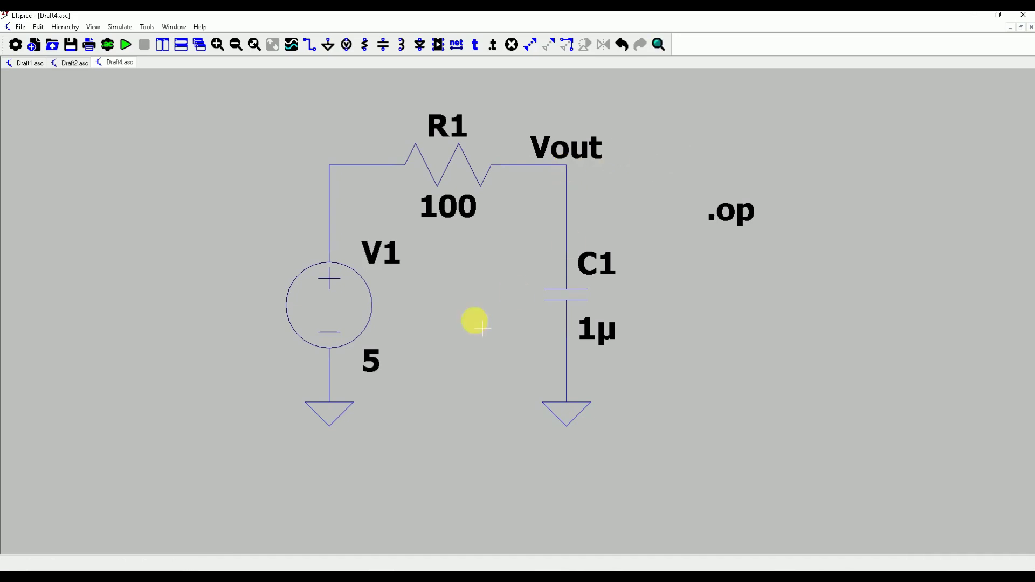
# Rename voltage source V1 to Vgen
pyautogui.rightClick(394, 268)
pyautogui.click(462, 319)
pyautogui.write('Vgen')
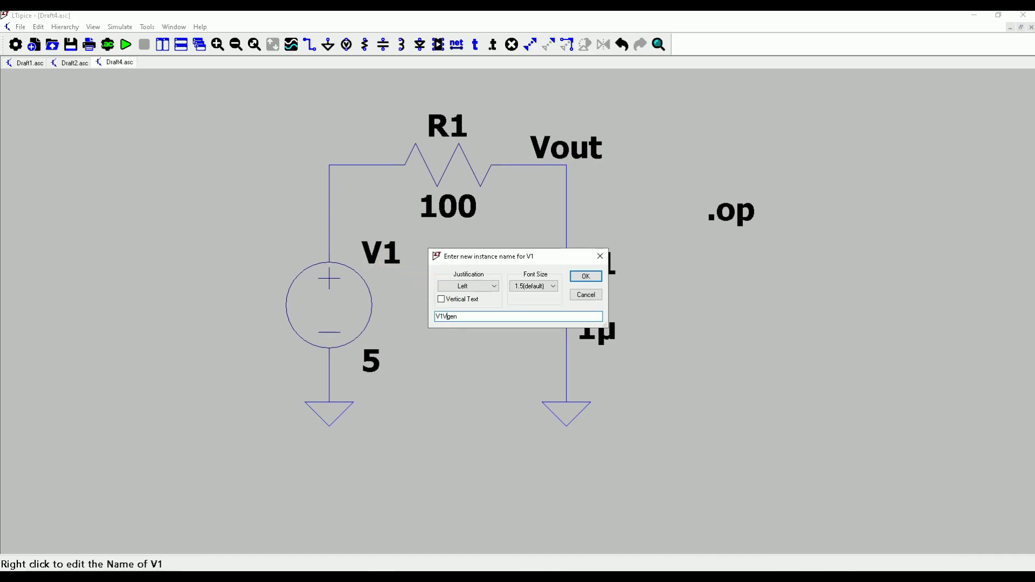
pyautogui.press('BackSpace')
pyautogui.press('BackSpace')
pyautogui.click(584, 277)
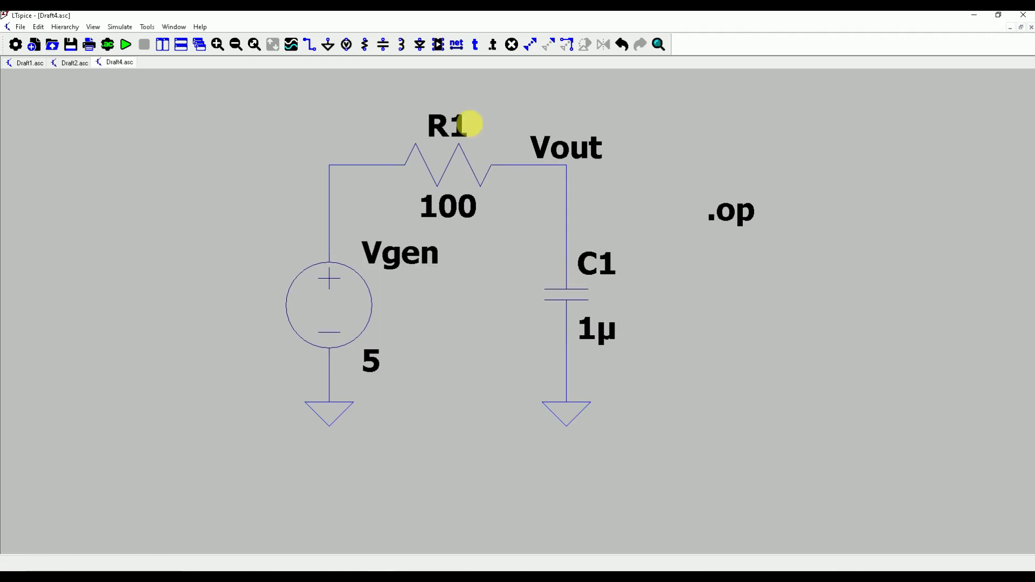
# Rename resistor R1 to R and capacitor C1 to C
pyautogui.rightClick(455, 120)
pyautogui.click(483, 321)
pyautogui.press('Return')
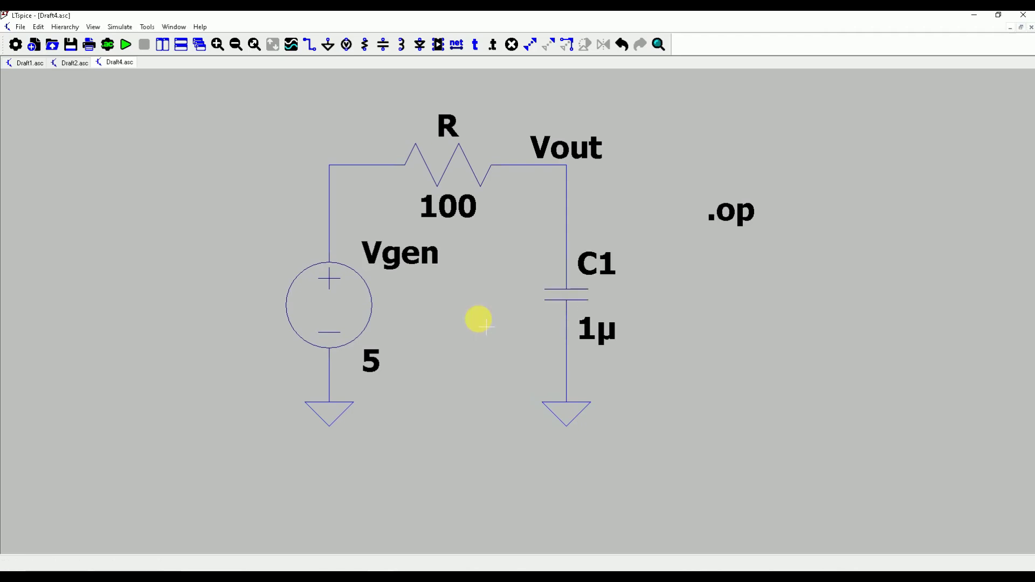
pyautogui.rightClick(450, 132)
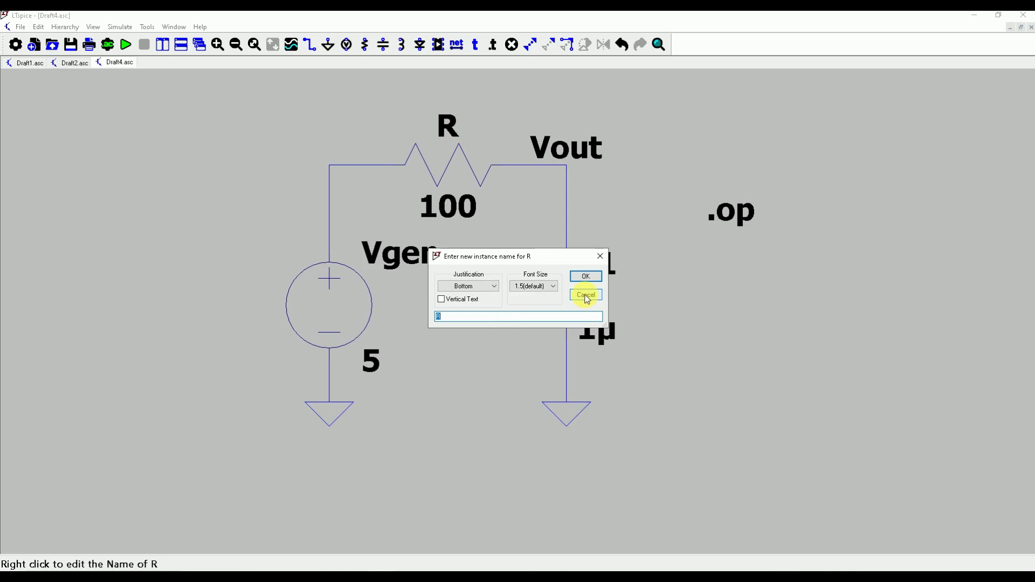
pyautogui.click(587, 295)
pyautogui.rightClick(597, 268)
pyautogui.write('C')
pyautogui.press('Return')
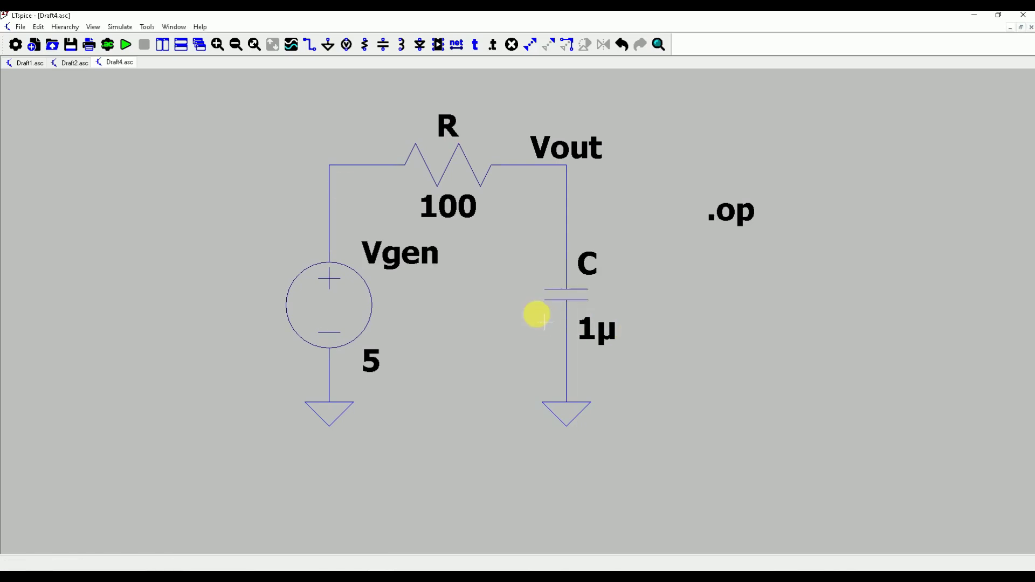
# Rerun the operating point simulation and check the results listed under the new node and component names
pyautogui.click(125, 45)
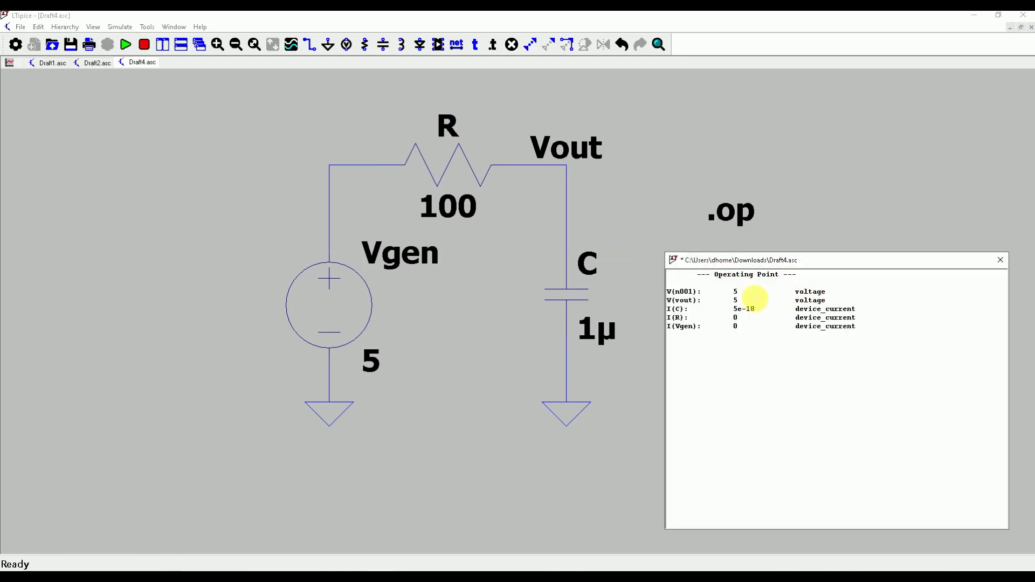
pyautogui.click(1006, 263)
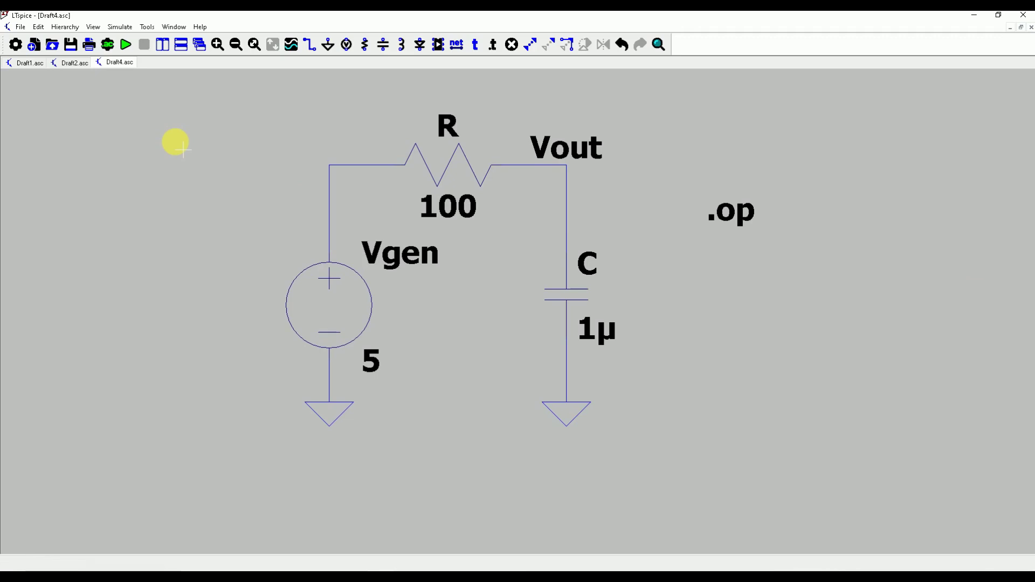
# Switch the analysis to Transient, with a stop time of 1m and a time to start saving data of 0
pyautogui.click(114, 48)
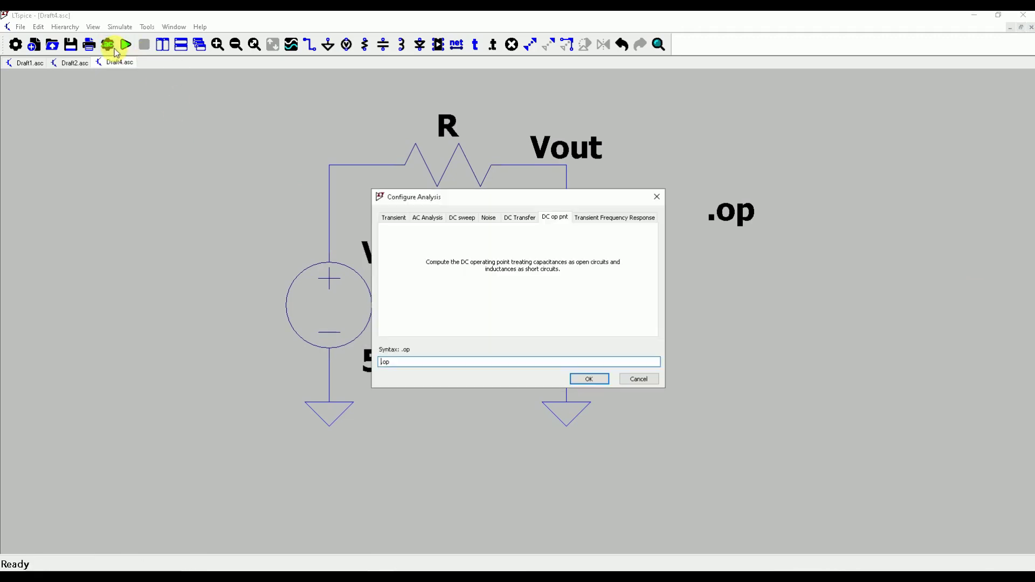
pyautogui.click(406, 220)
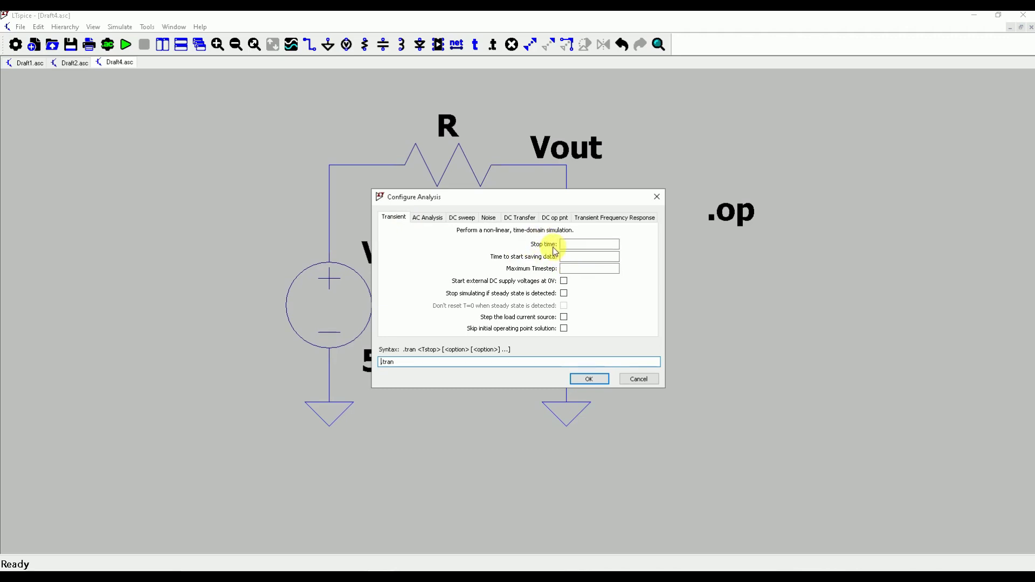
pyautogui.click(577, 247)
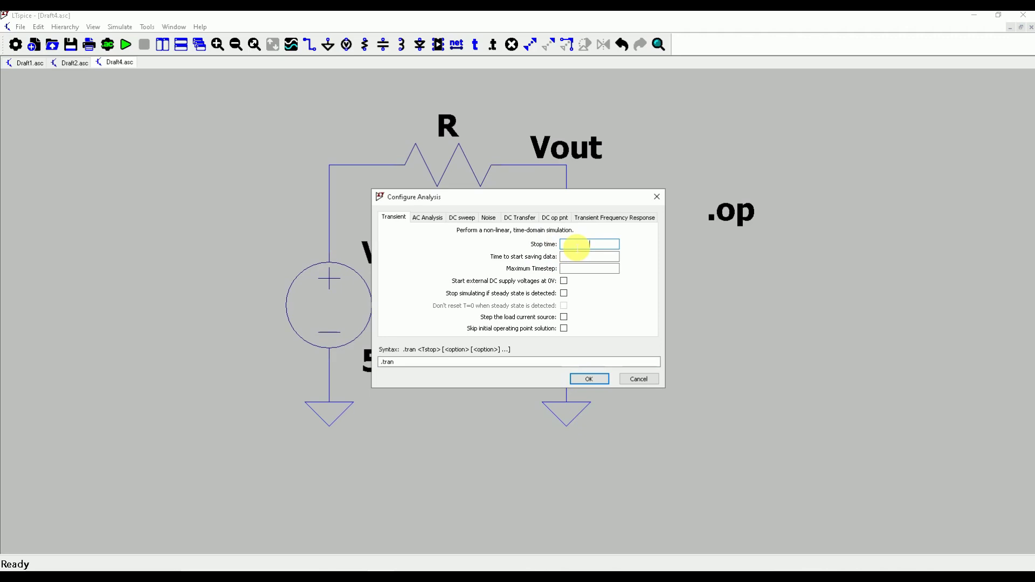
pyautogui.write('1m')
pyautogui.click(574, 257)
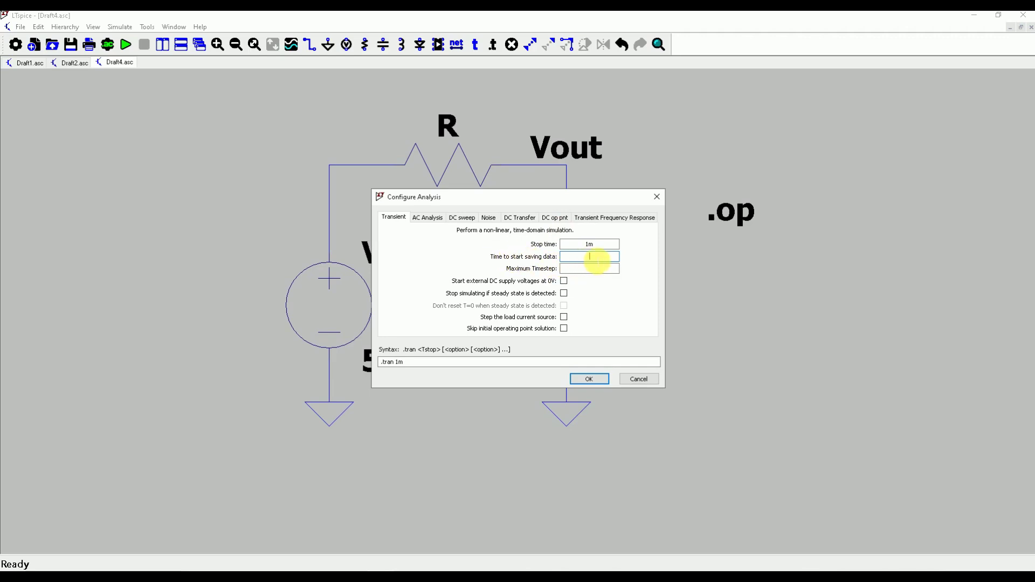
pyautogui.write('0')
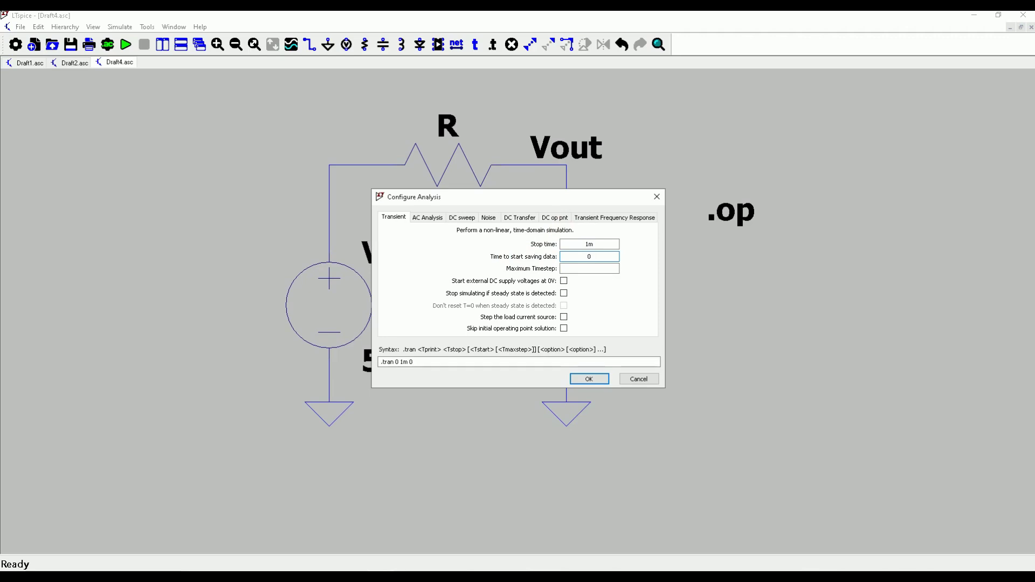
# Set the maximum timestep of the transient analysis to 1u
pyautogui.click(577, 270)
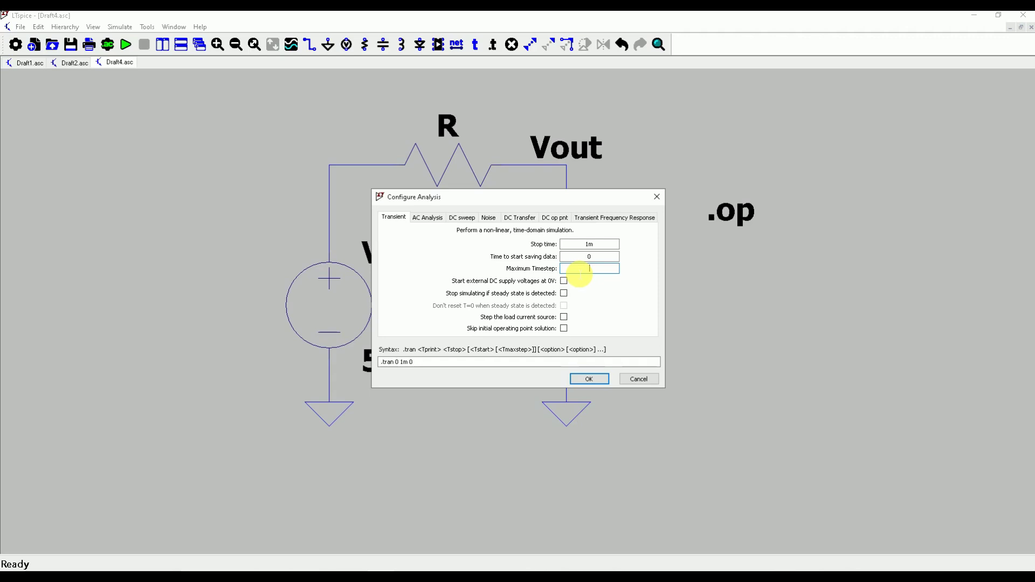
pyautogui.write('0.0.')
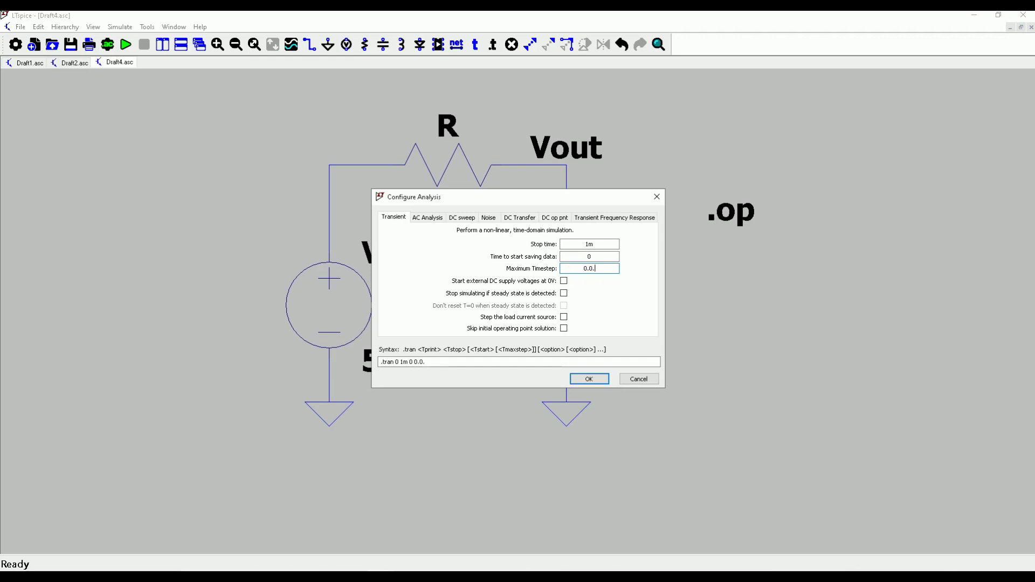
pyautogui.press('BackSpace')
pyautogui.press('BackSpace')
pyautogui.press('BackSpace')
pyautogui.press('BackSpace')
pyautogui.write('1u')
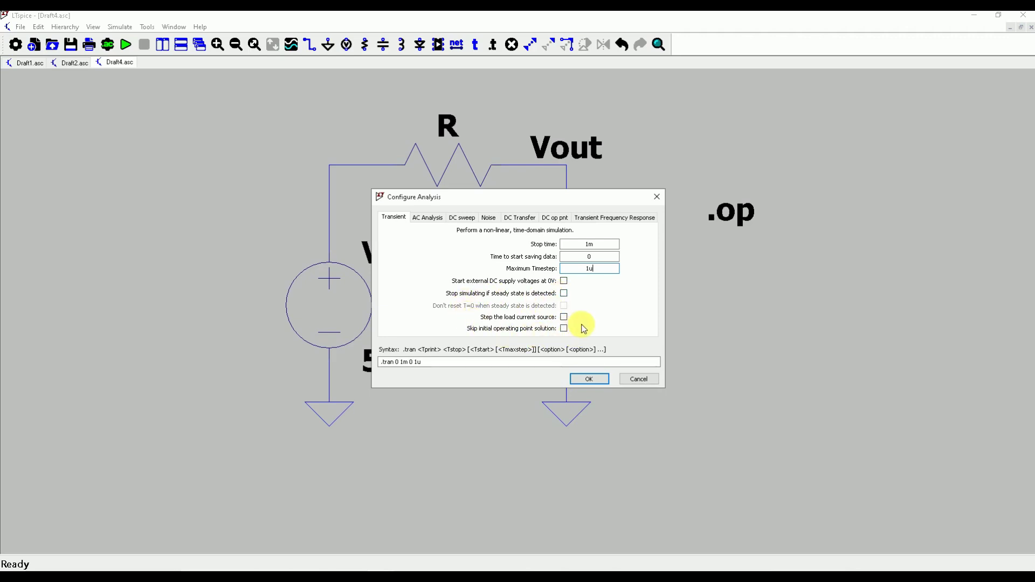
# Apply the transient settings and place the .tran 0 1m 0 1u directive below the .op text
pyautogui.moveTo(423, 362); pyautogui.dragTo(380, 365)
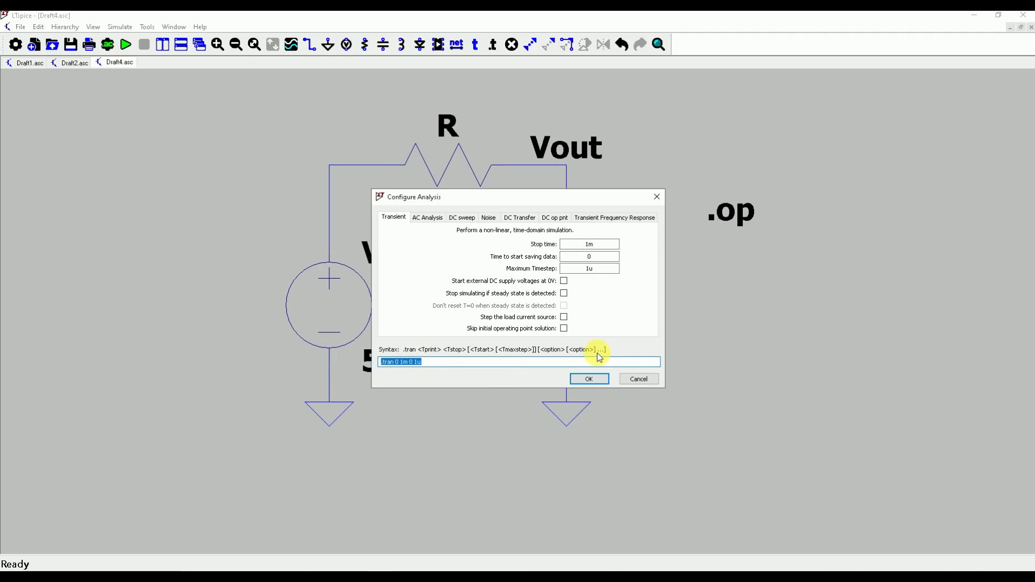
pyautogui.click(589, 379)
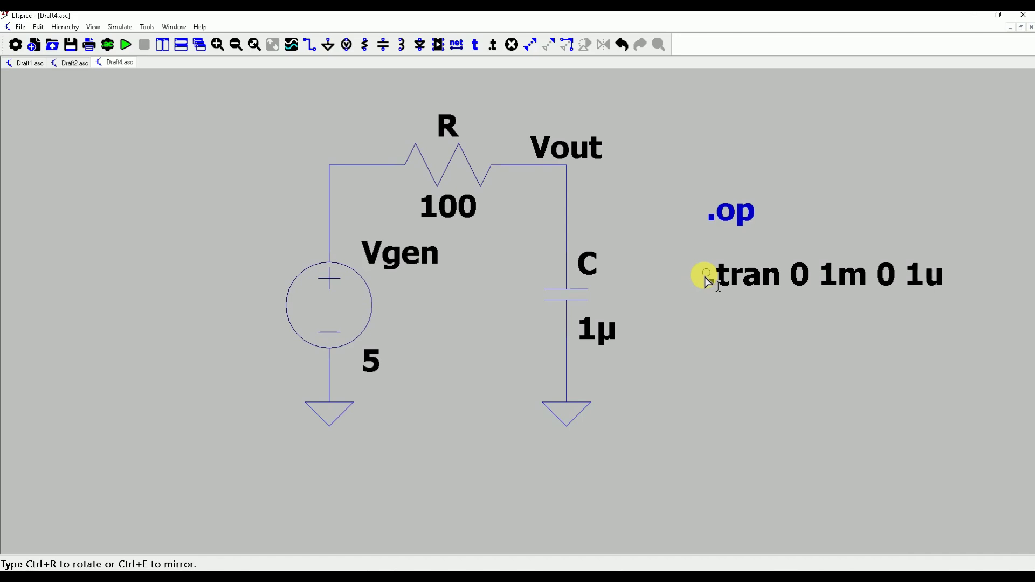
pyautogui.click(706, 276)
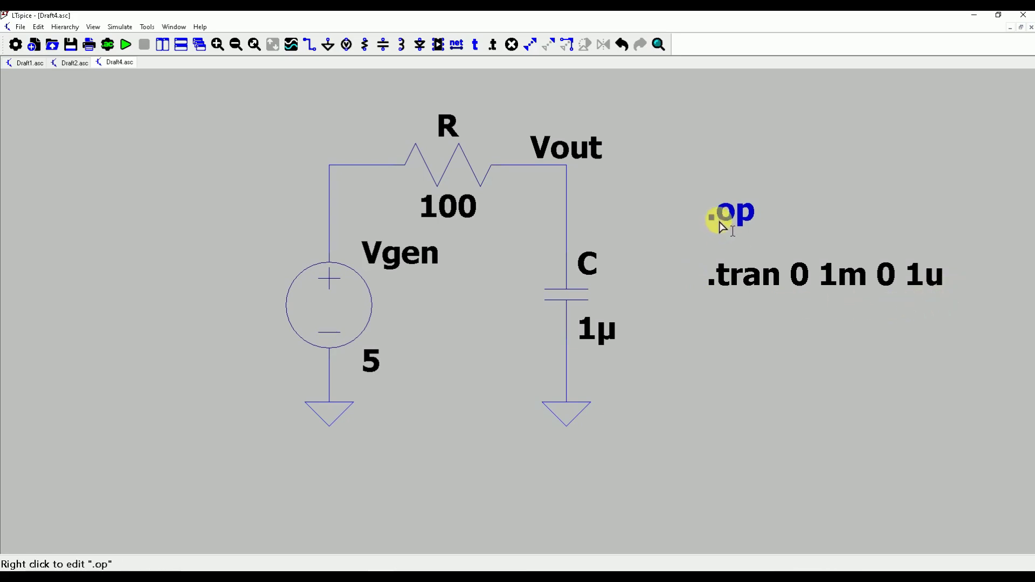
# Run the transient simulation of the RC circuit
pyautogui.click(120, 28)
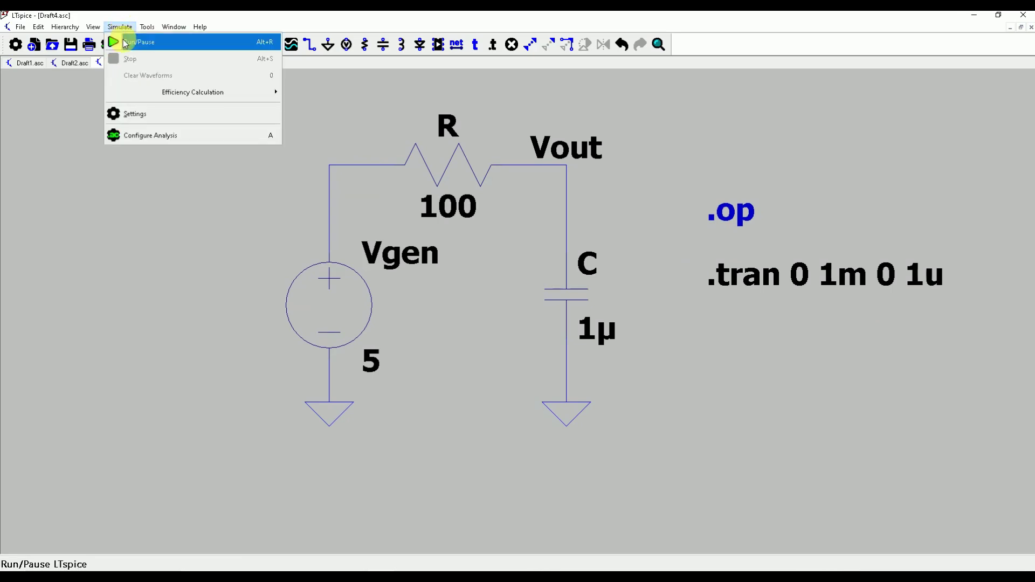
pyautogui.click(125, 43)
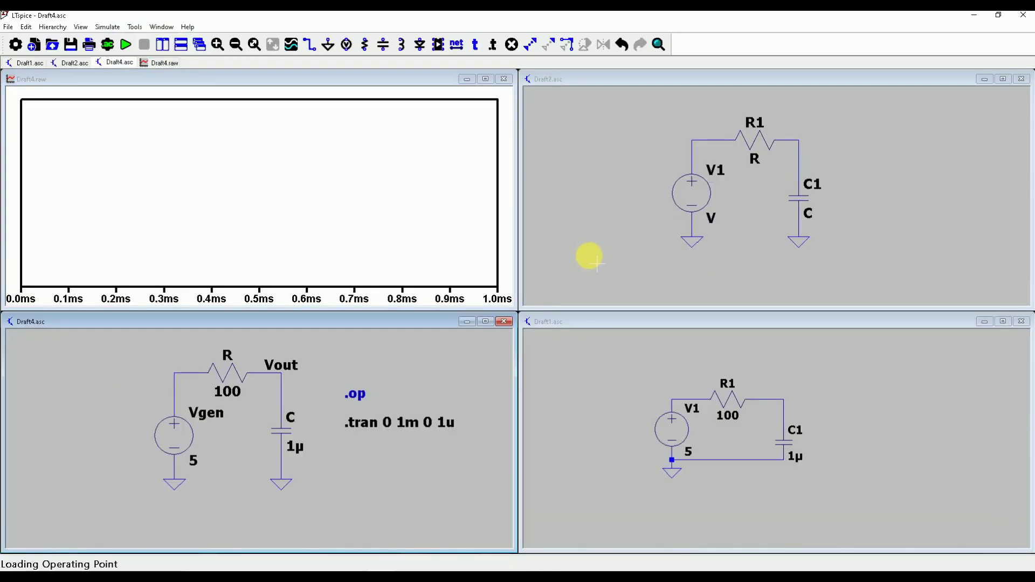
# Close the Draft2 and Draft1 schematics and widen the Draft4 schematic and waveform windows to the full workspace width
pyautogui.click(1021, 78)
pyautogui.click(568, 321)
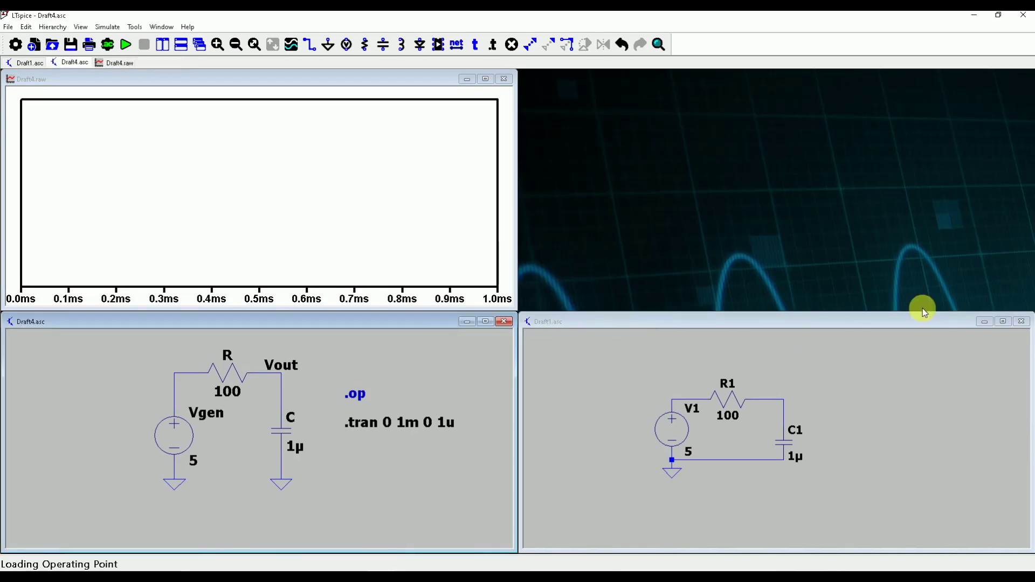
pyautogui.click(1021, 321)
pyautogui.click(558, 321)
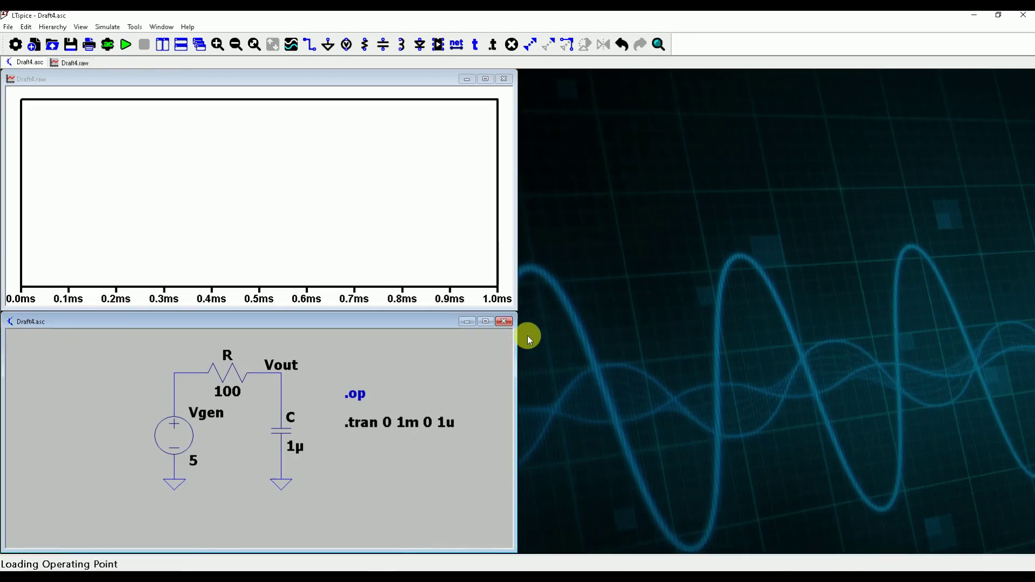
pyautogui.moveTo(516, 342); pyautogui.dragTo(1030, 350)
pyautogui.moveTo(518, 174); pyautogui.dragTo(1032, 186)
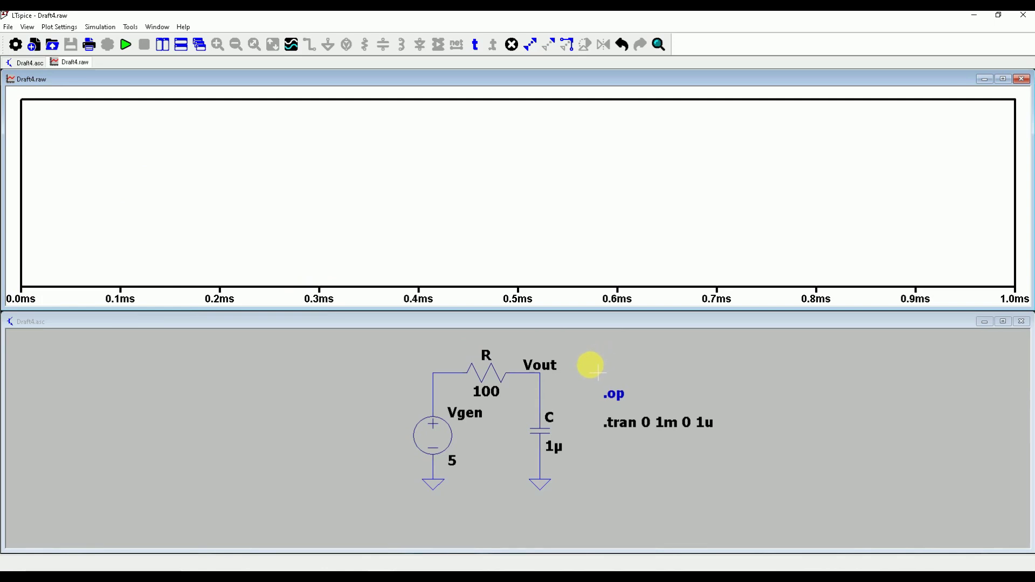
# Plot the voltage at the Vout node and the current through capacitor C
pyautogui.click(566, 374)
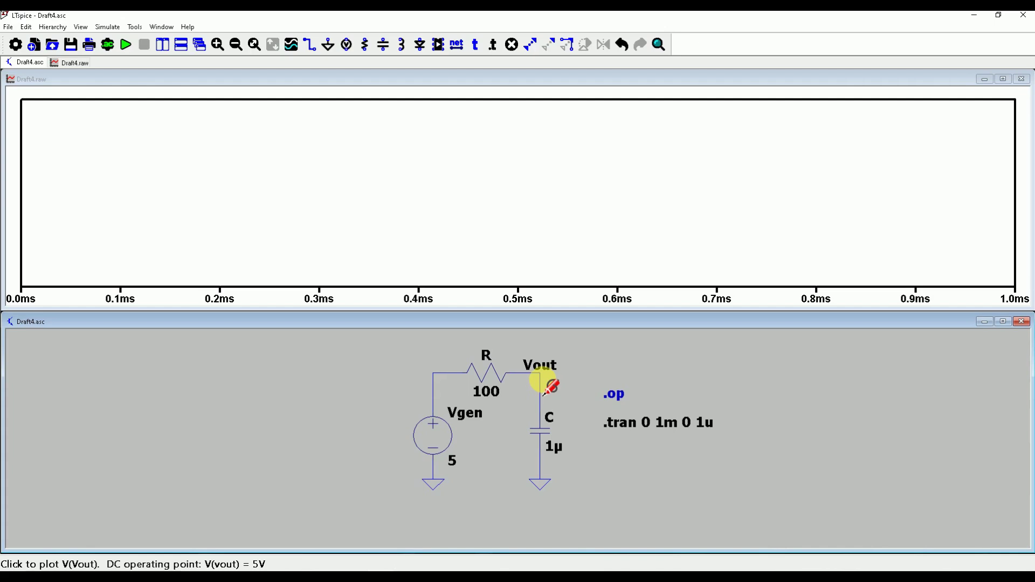
pyautogui.click(543, 391)
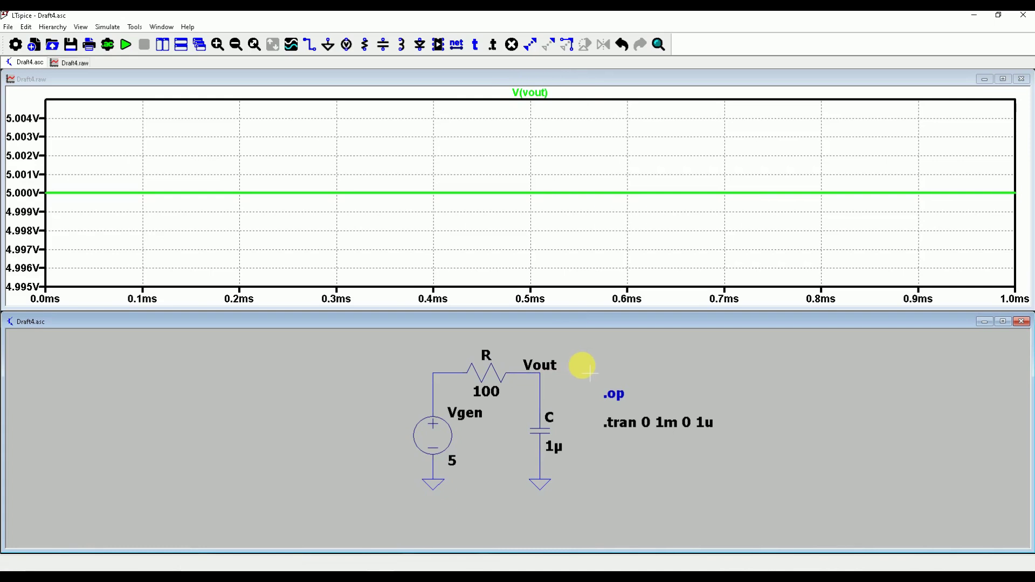
pyautogui.click(549, 438)
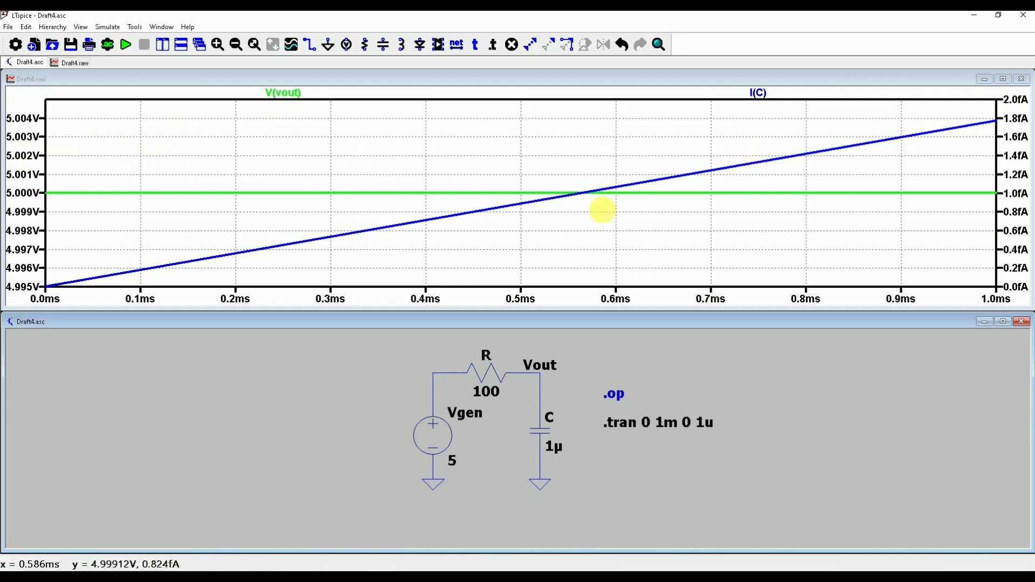
# Set the transient analysis to start external DC supply voltages at 0V and rerun the simulation
pyautogui.rightClick(657, 425)
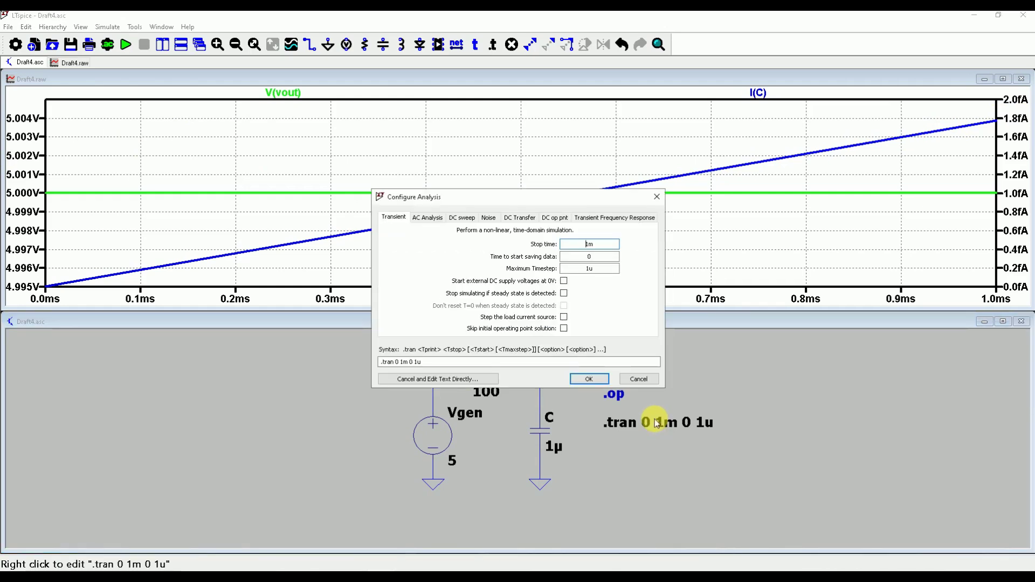
pyautogui.moveTo(486, 197); pyautogui.dragTo(511, 120)
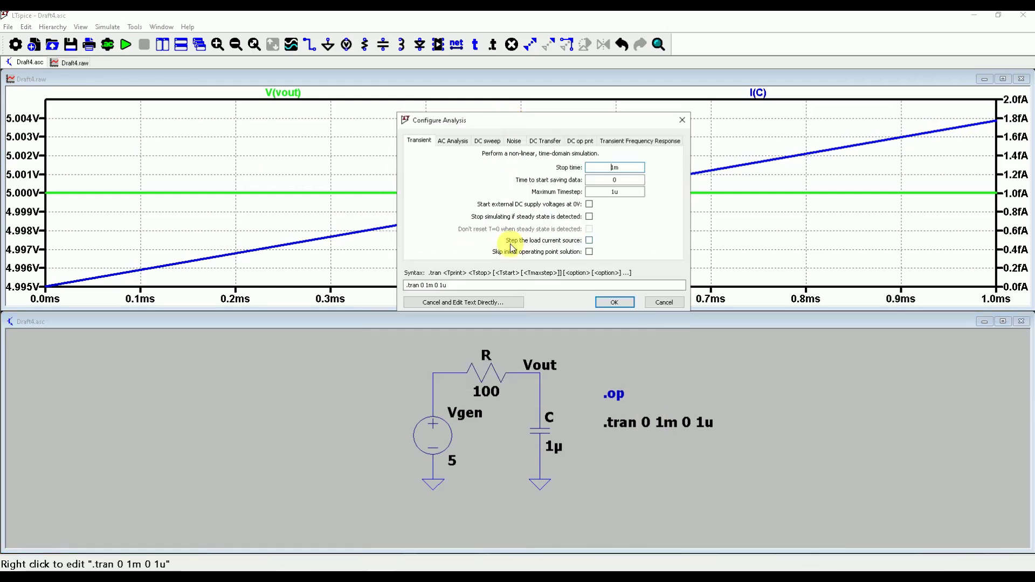
pyautogui.click(589, 206)
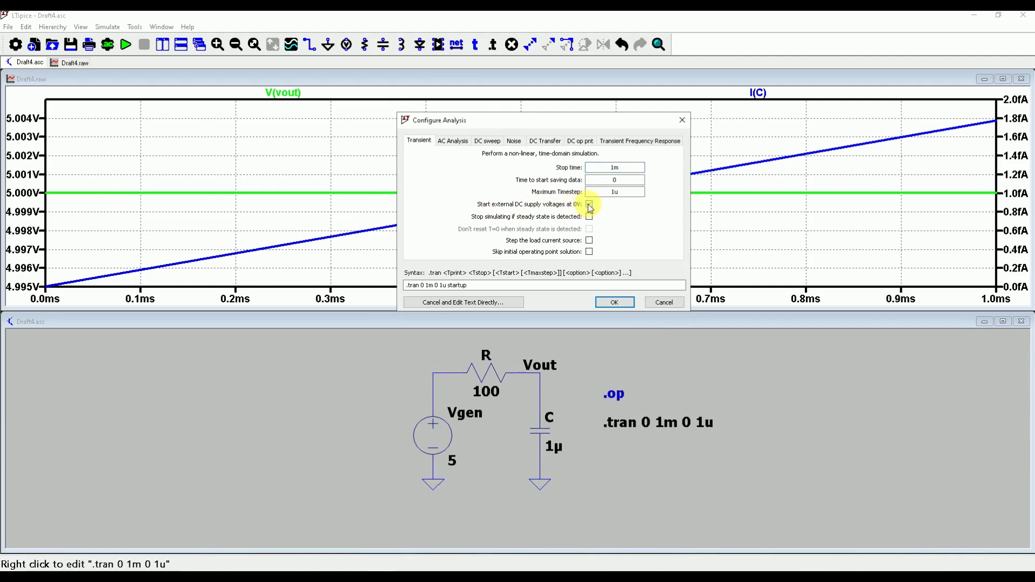
pyautogui.click(616, 302)
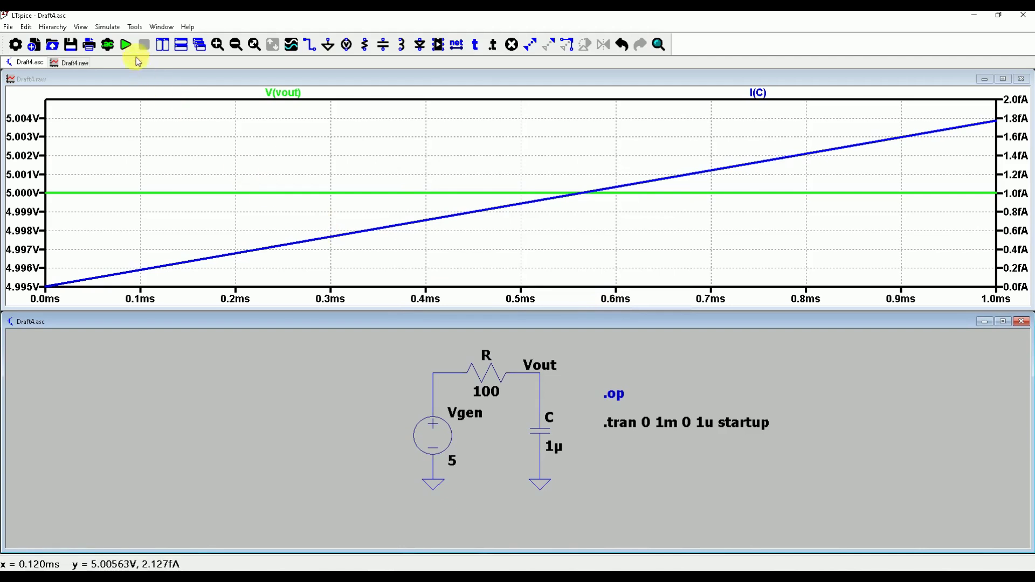
pyautogui.click(125, 45)
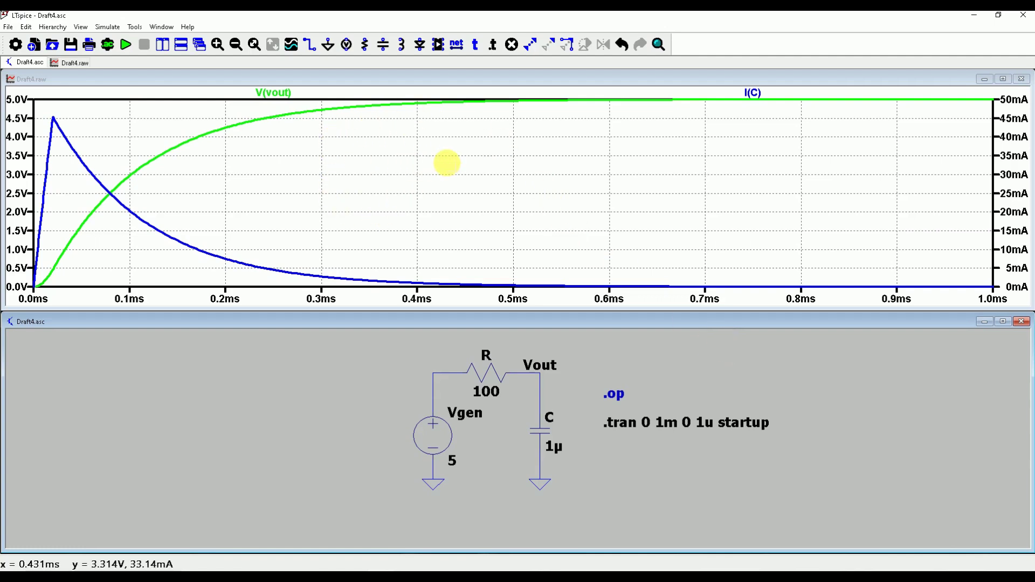
# Set the waveform background colour to black, with red, green and blue all at 0
pyautogui.rightClick(447, 162)
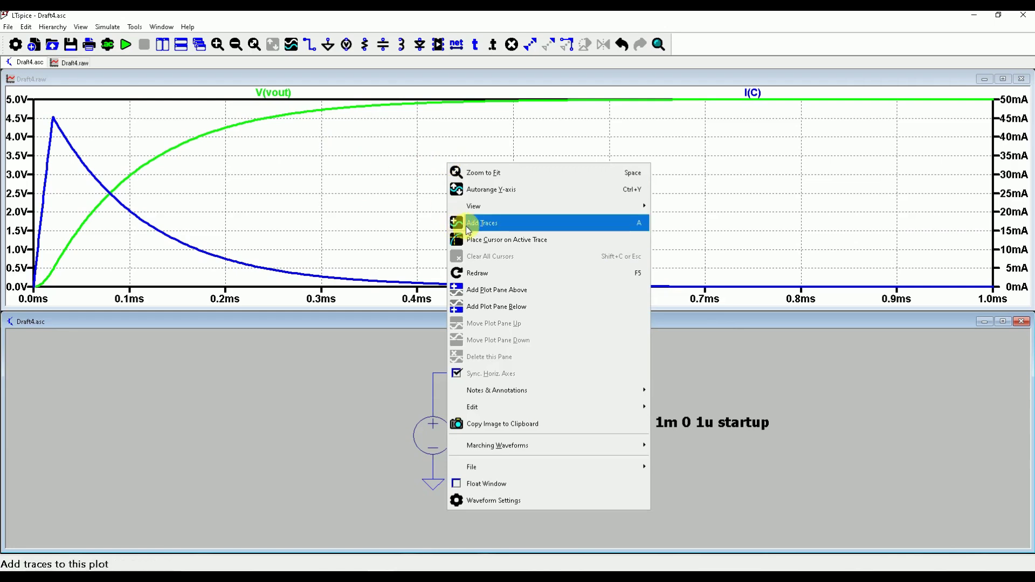
pyautogui.moveTo(587, 210)
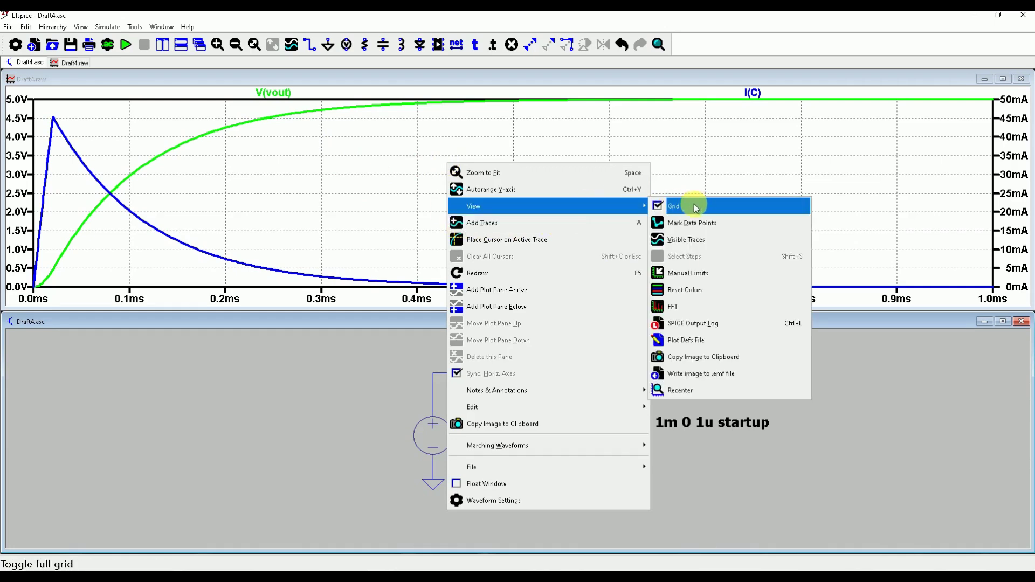
pyautogui.click(601, 501)
pyautogui.click(471, 298)
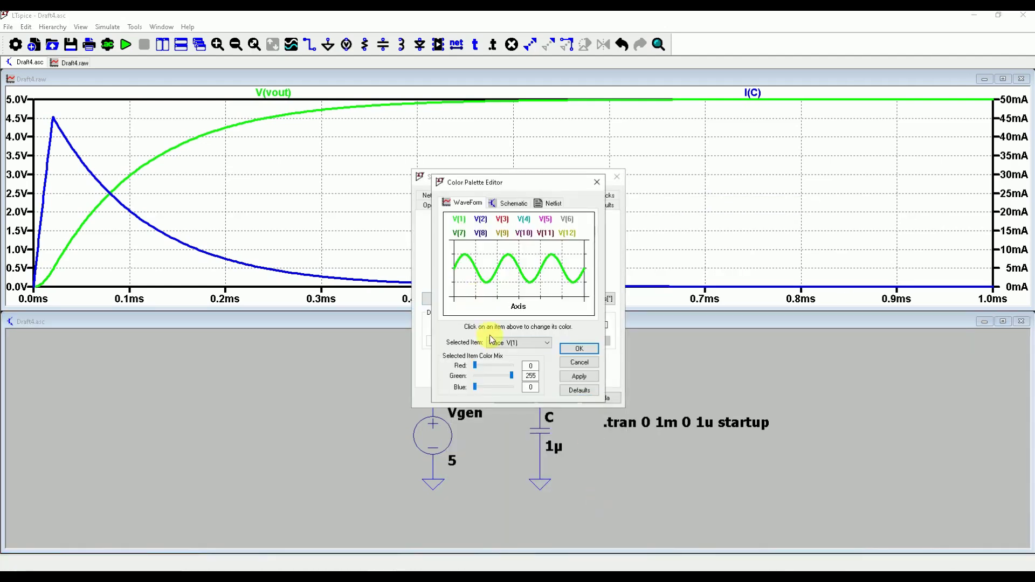
pyautogui.click(505, 343)
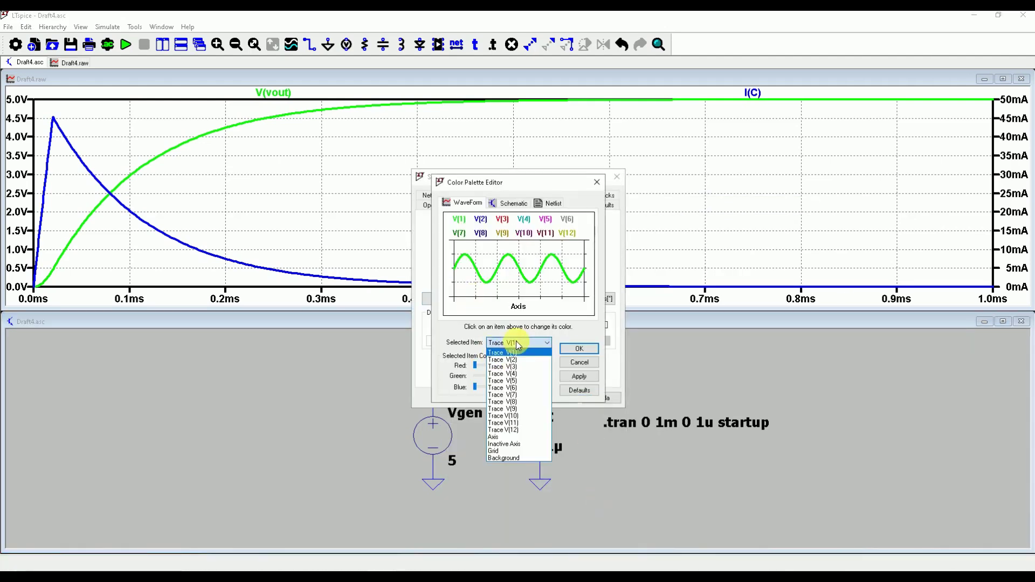
pyautogui.click(513, 458)
pyautogui.moveTo(512, 367)
pyautogui.mouseDown()
pyautogui.moveTo(469, 367)
pyautogui.moveTo(500, 392)
pyautogui.moveTo(475, 388)
pyautogui.mouseUp()
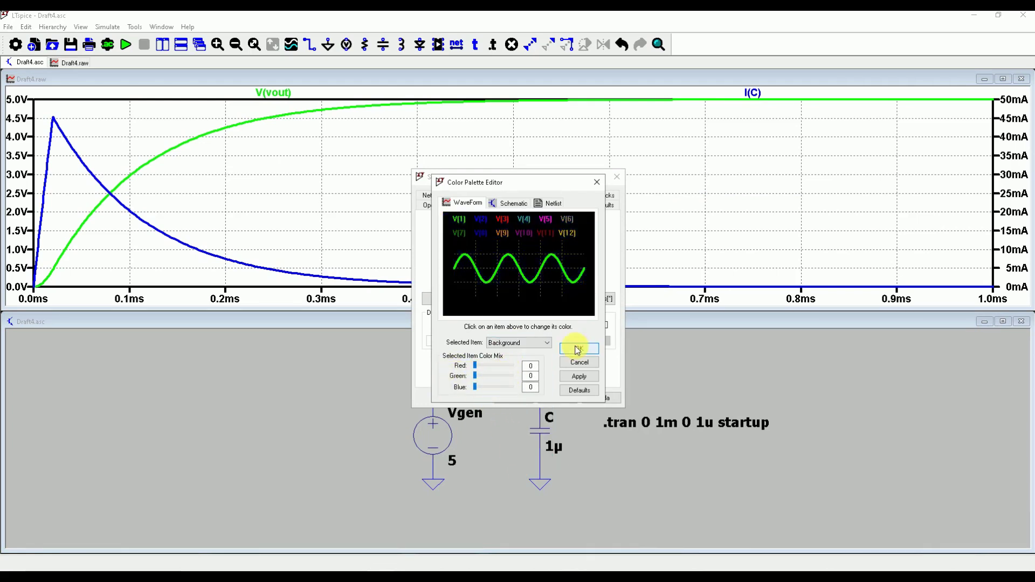
pyautogui.click(575, 348)
# Set the data trace width in the waveform settings to 1
pyautogui.click(577, 221)
pyautogui.click(573, 231)
pyautogui.click(517, 400)
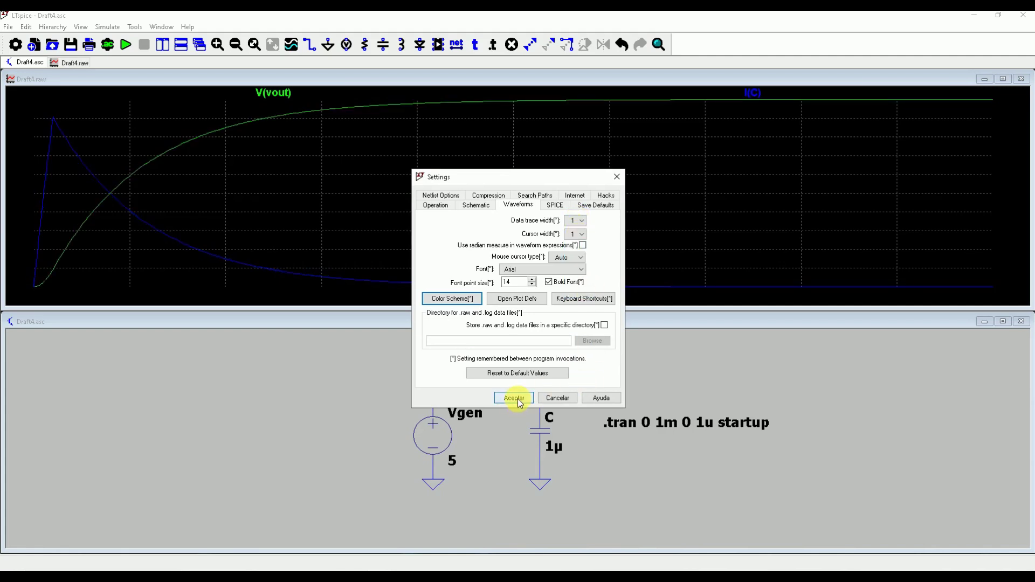
# Set the waveform grid colour to near white, with red and green at 255
pyautogui.click(473, 298)
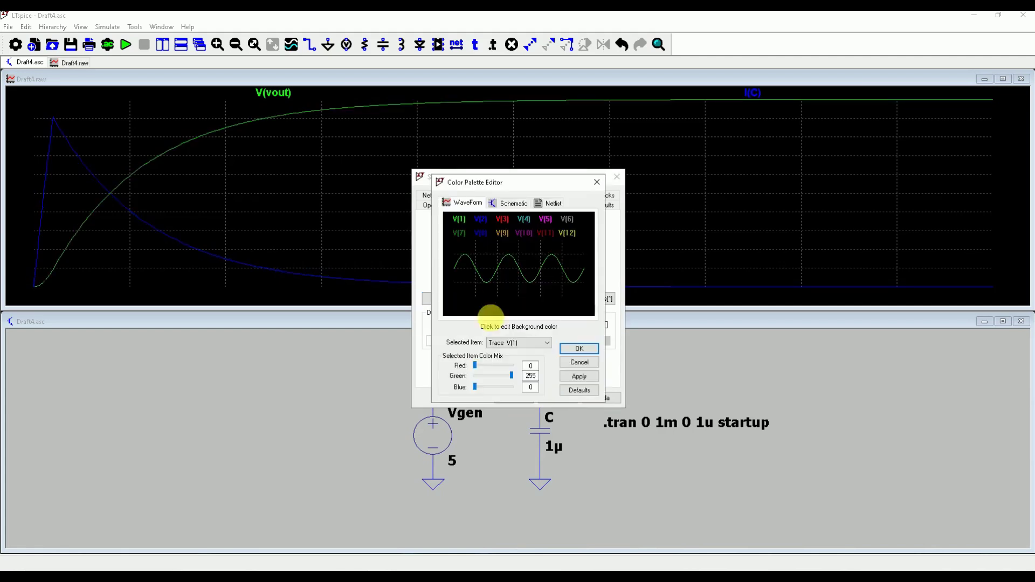
pyautogui.click(527, 343)
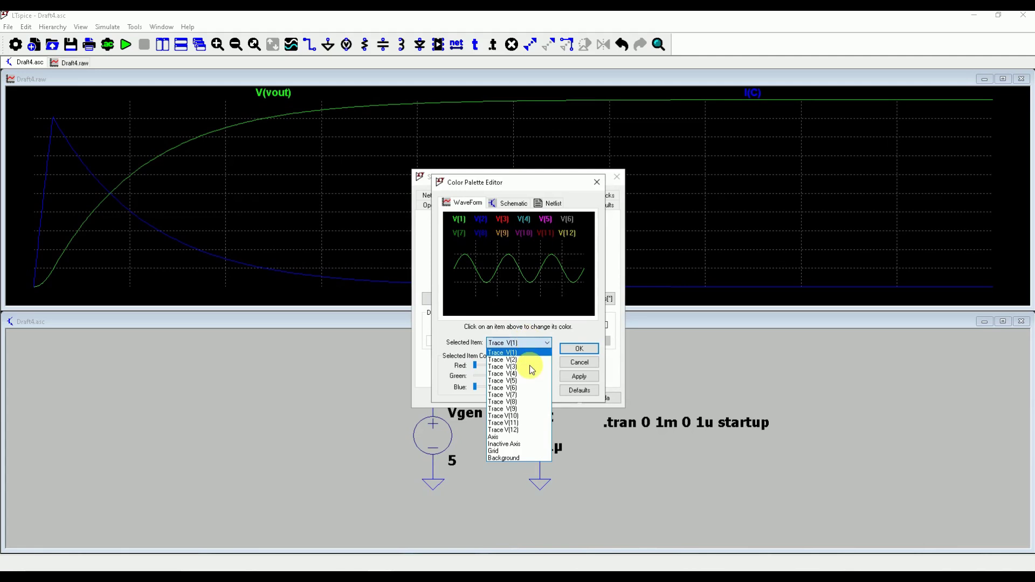
pyautogui.click(515, 453)
pyautogui.moveTo(490, 365); pyautogui.dragTo(498, 385)
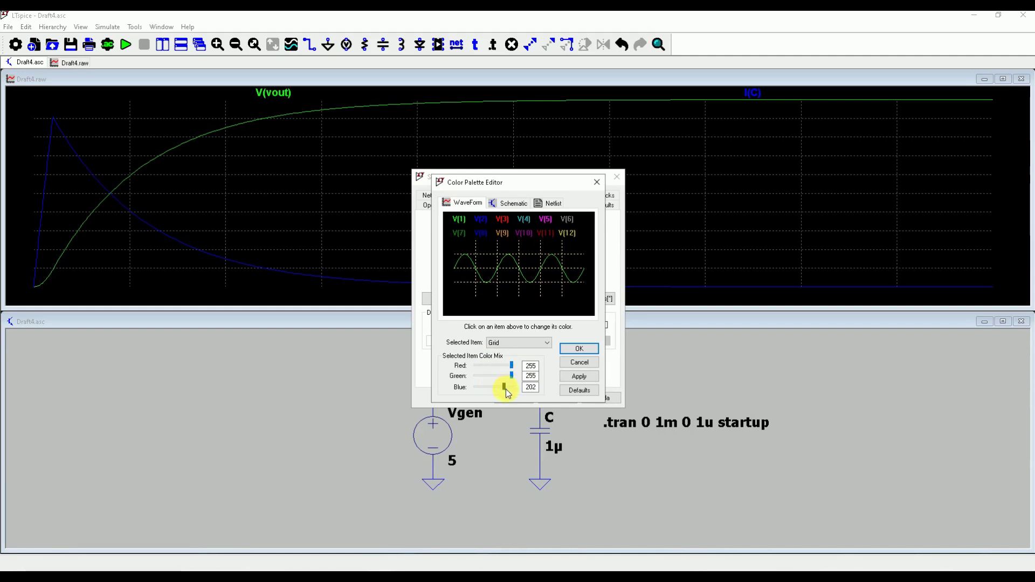
# Set the waveform axis colour to white, with red, green and blue at 255, and apply the colour scheme
pyautogui.click(532, 342)
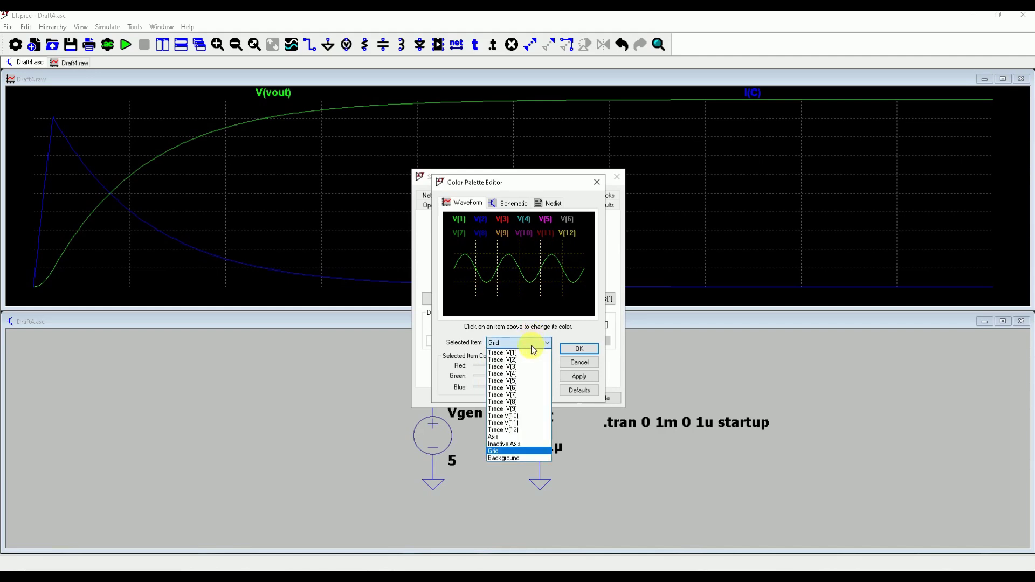
pyautogui.click(529, 436)
pyautogui.moveTo(475, 365); pyautogui.dragTo(547, 367)
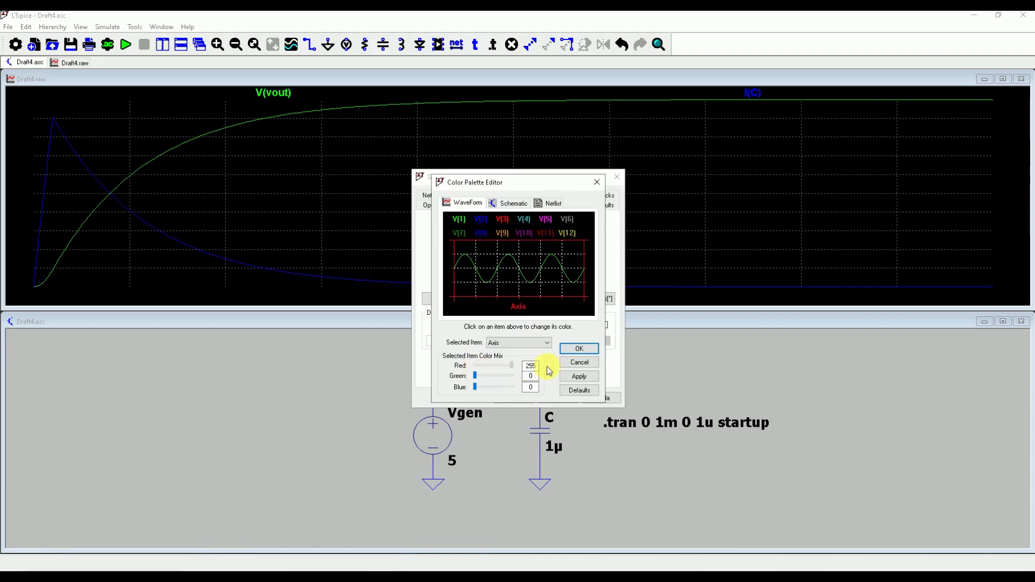
pyautogui.moveTo(476, 377); pyautogui.dragTo(513, 377)
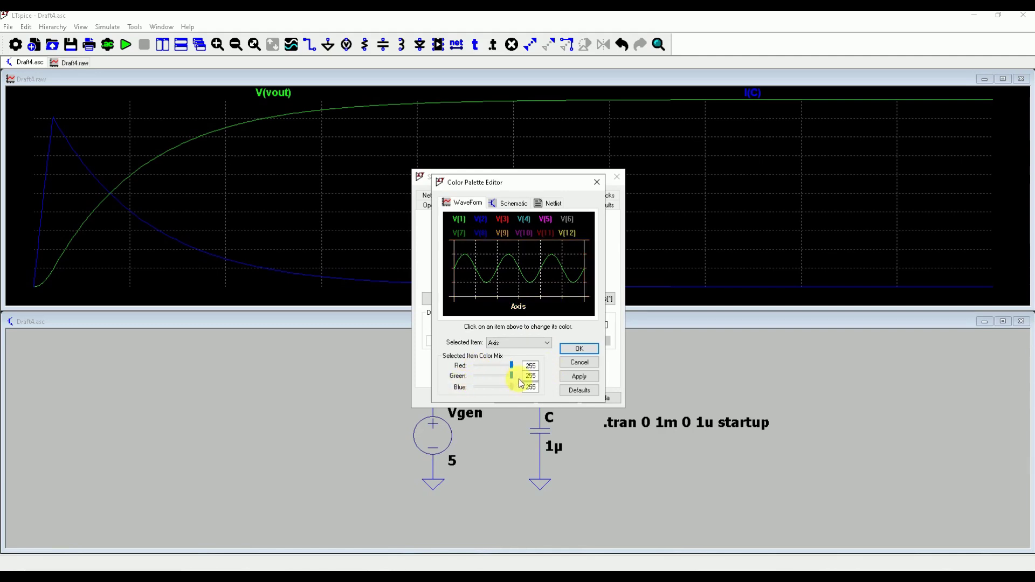
pyautogui.click(579, 349)
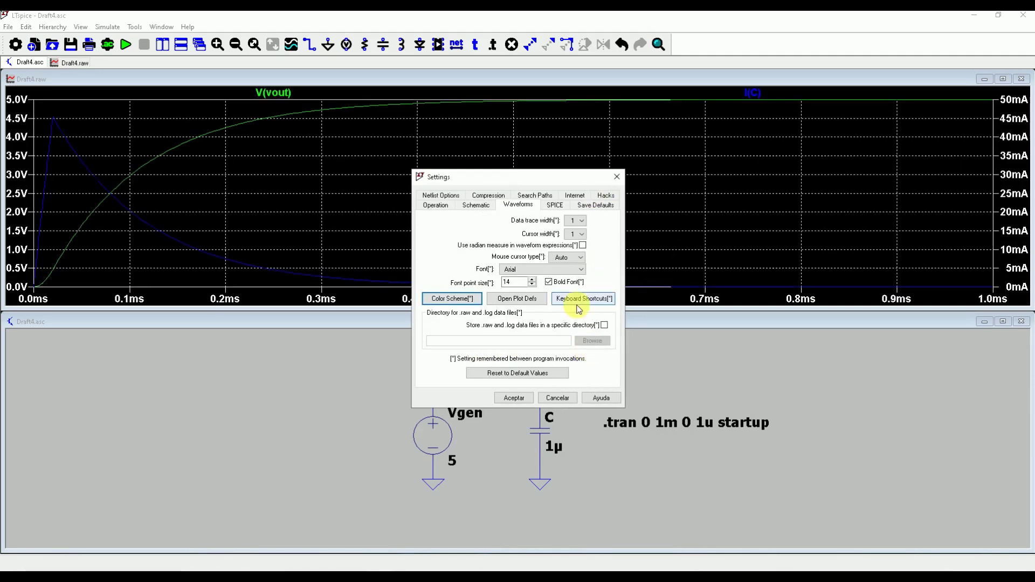
# Reduce the waveform font point size to 10
pyautogui.click(531, 285)
pyautogui.click(532, 286)
pyautogui.click(531, 285)
pyautogui.click(532, 286)
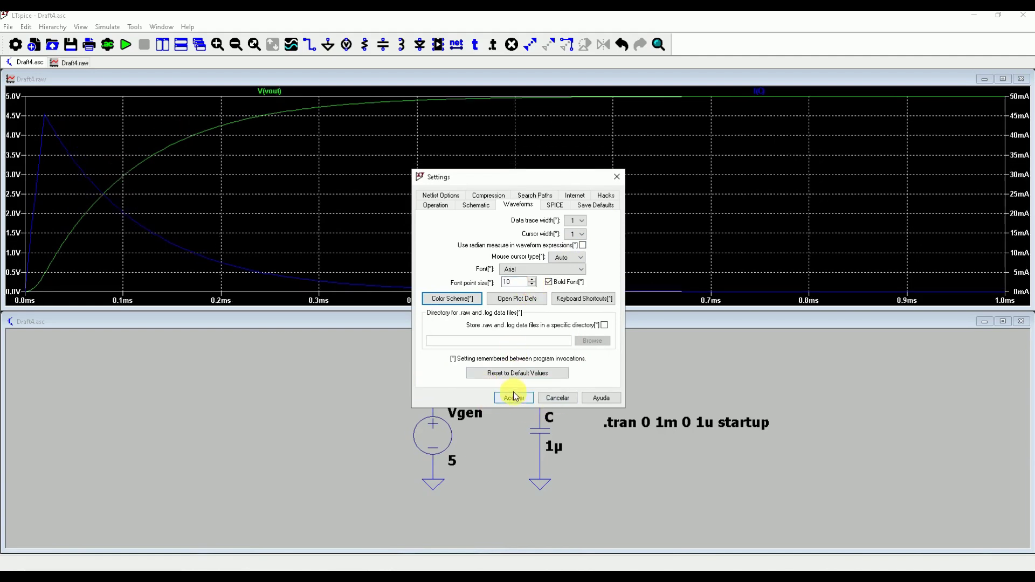
pyautogui.click(546, 399)
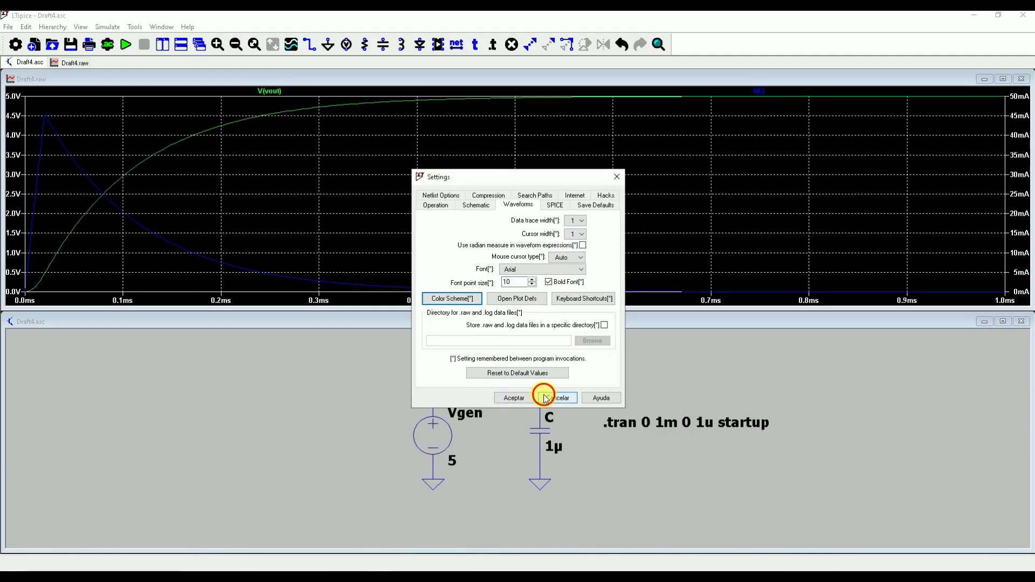
pyautogui.moveTo(596, 179); pyautogui.dragTo(534, 180)
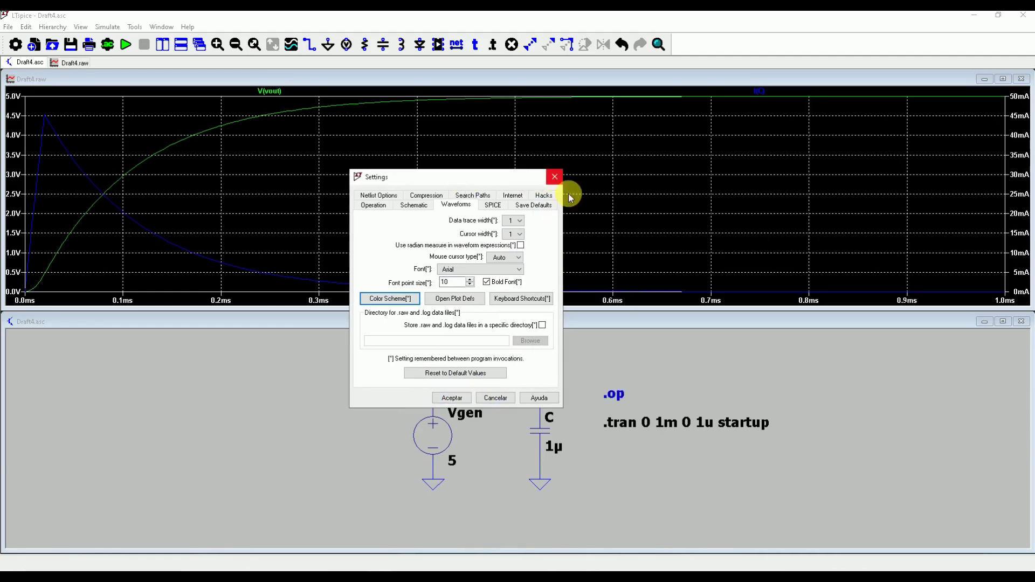
pyautogui.moveTo(462, 177); pyautogui.dragTo(220, 343)
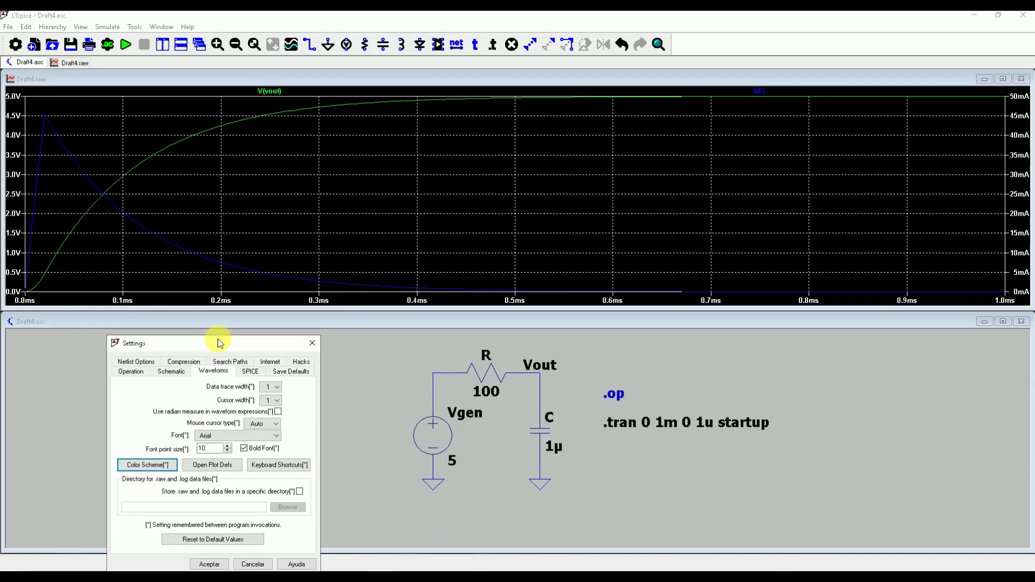
pyautogui.moveTo(220, 343); pyautogui.dragTo(506, 238)
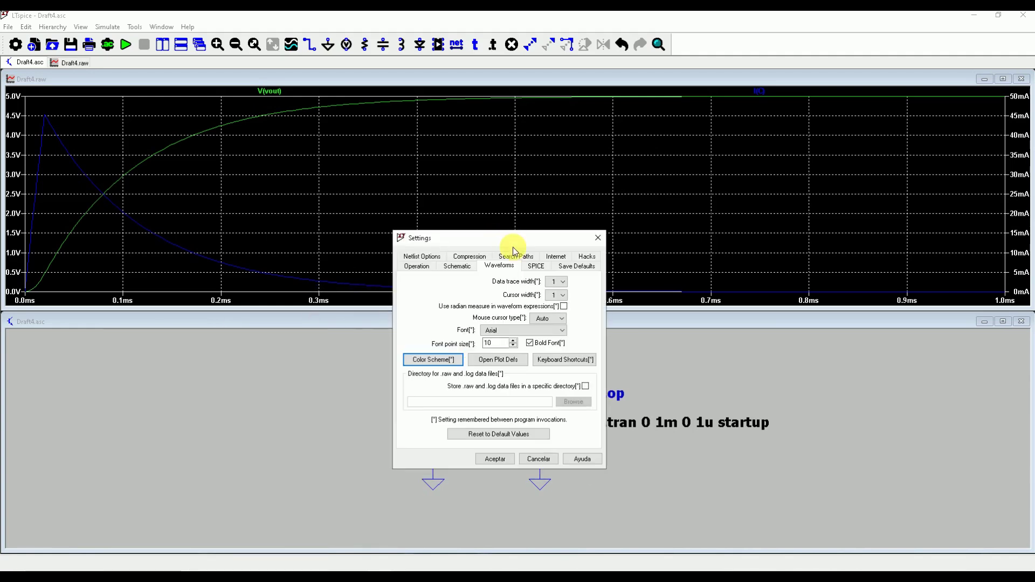
# Set the waveform data trace width to 4 and the font point size to 14
pyautogui.click(564, 282)
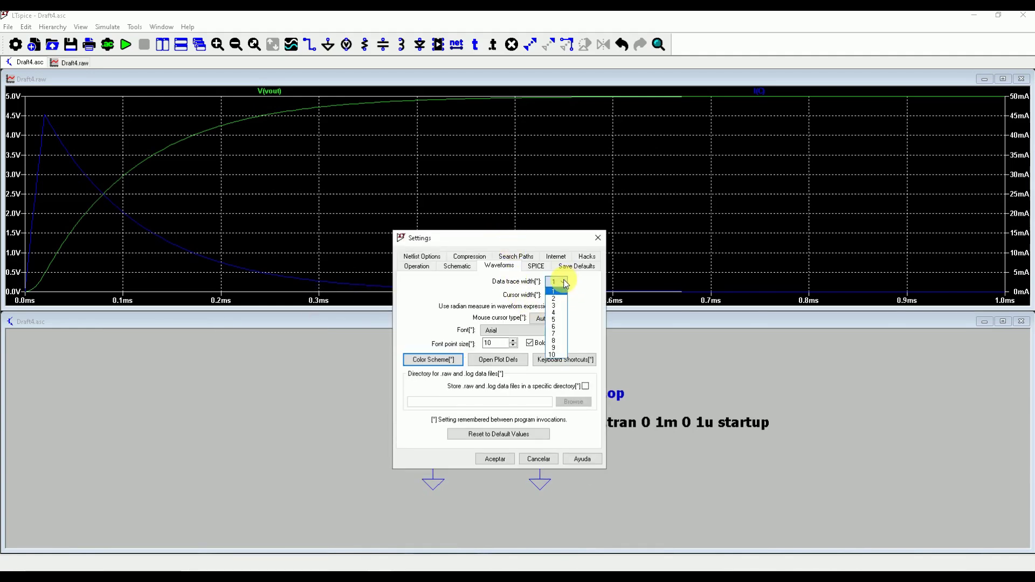
pyautogui.click(565, 283)
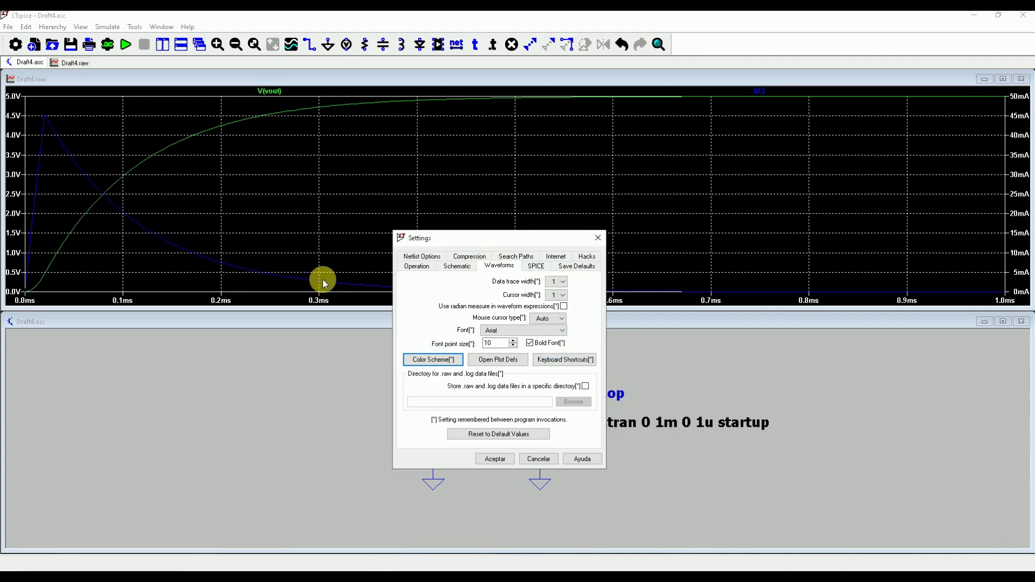
pyautogui.click(561, 281)
pyautogui.click(563, 313)
pyautogui.click(509, 463)
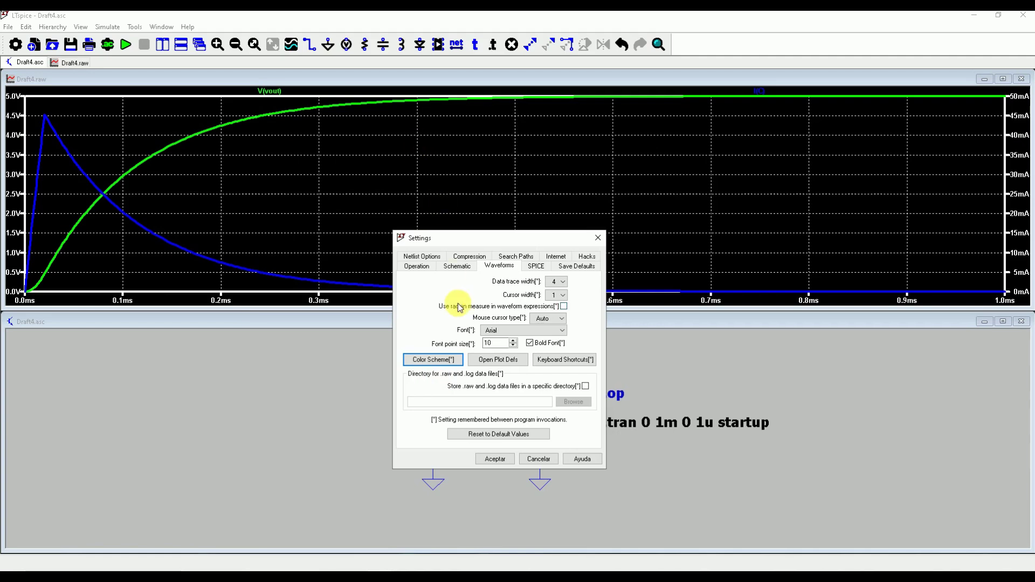
pyautogui.click(514, 341)
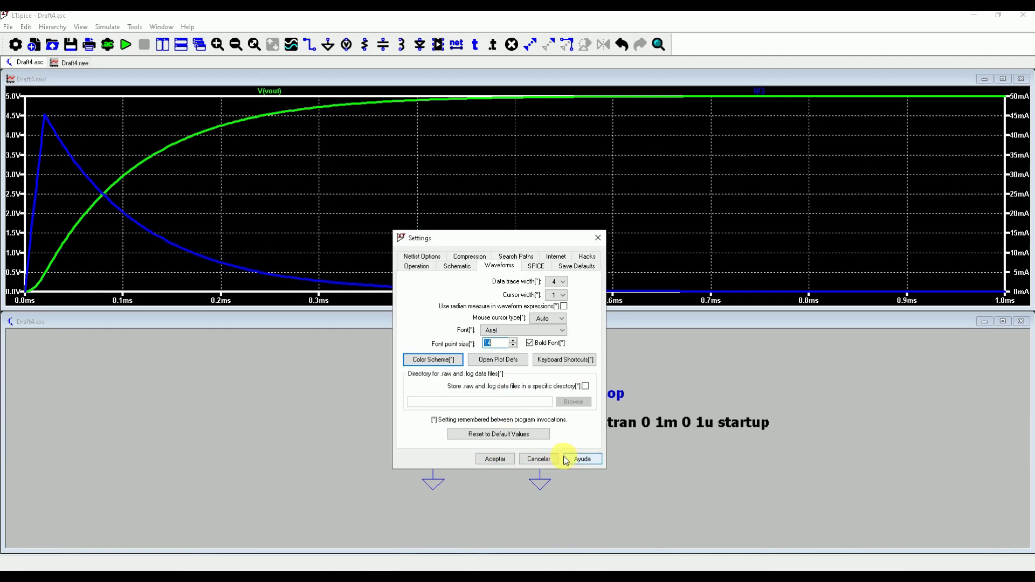
# Apply the waveform font settings and set the waveform background colour to white, with red, green and blue at 255
pyautogui.click(484, 459)
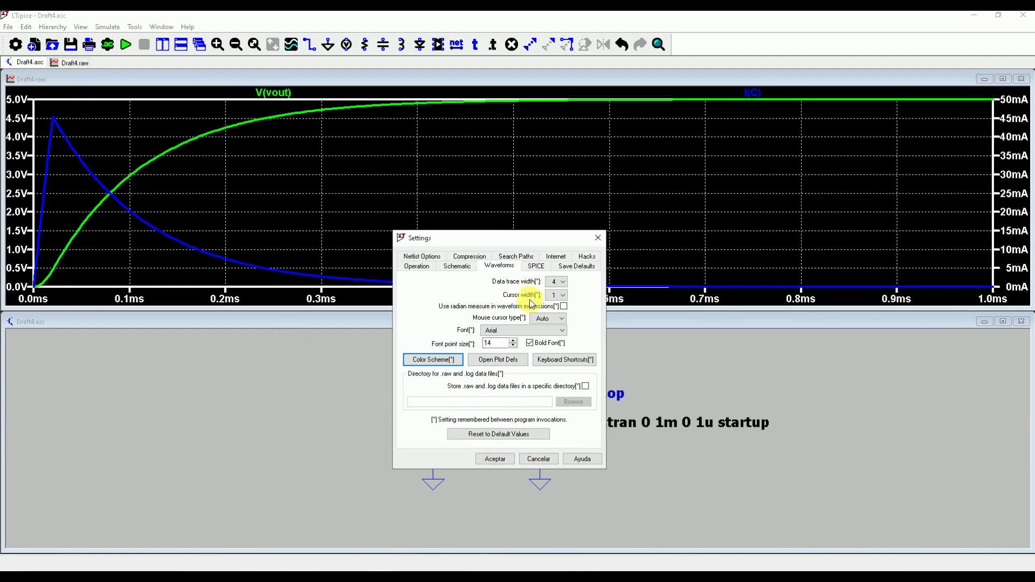
pyautogui.click(442, 360)
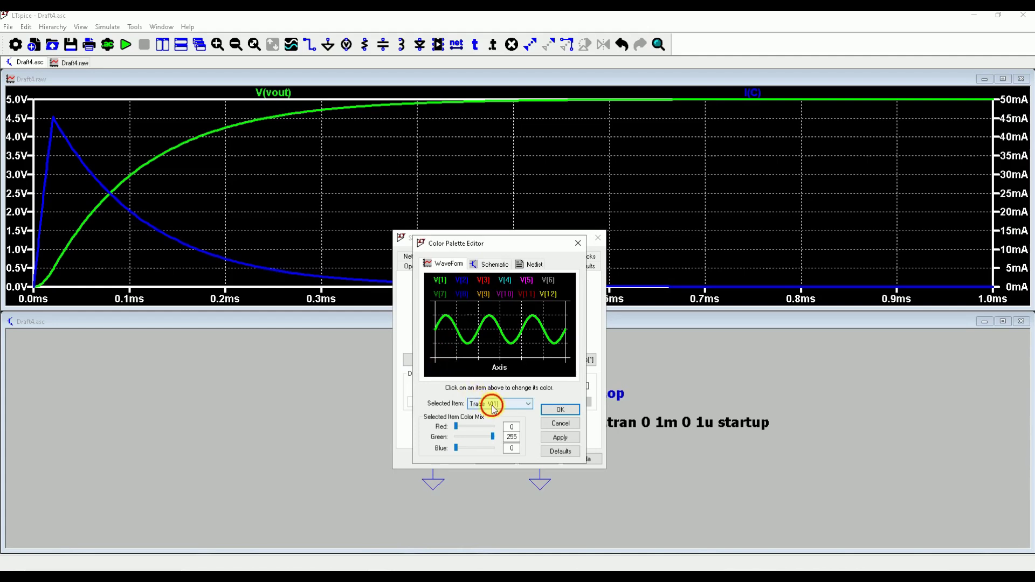
pyautogui.click(492, 405)
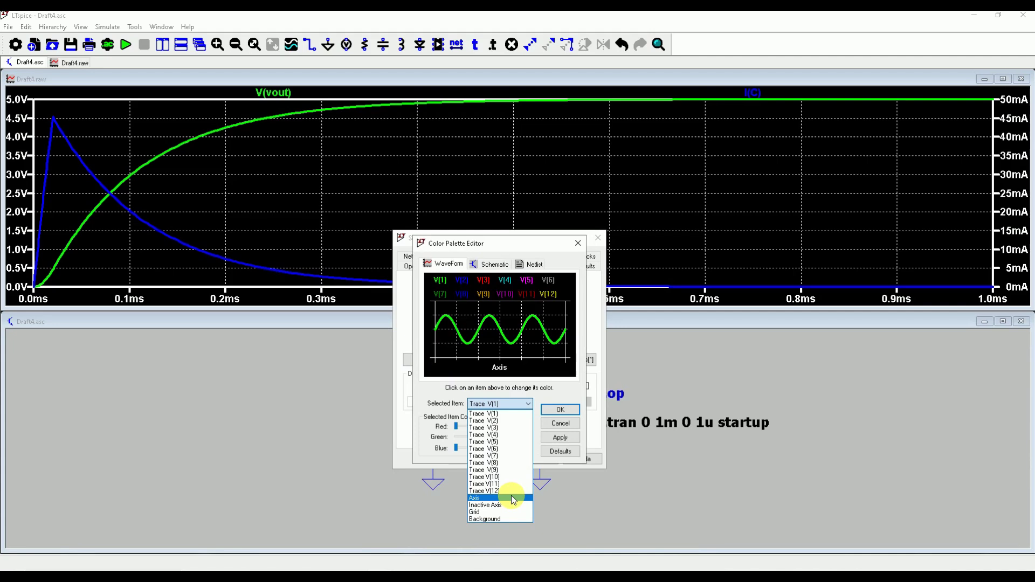
pyautogui.click(511, 517)
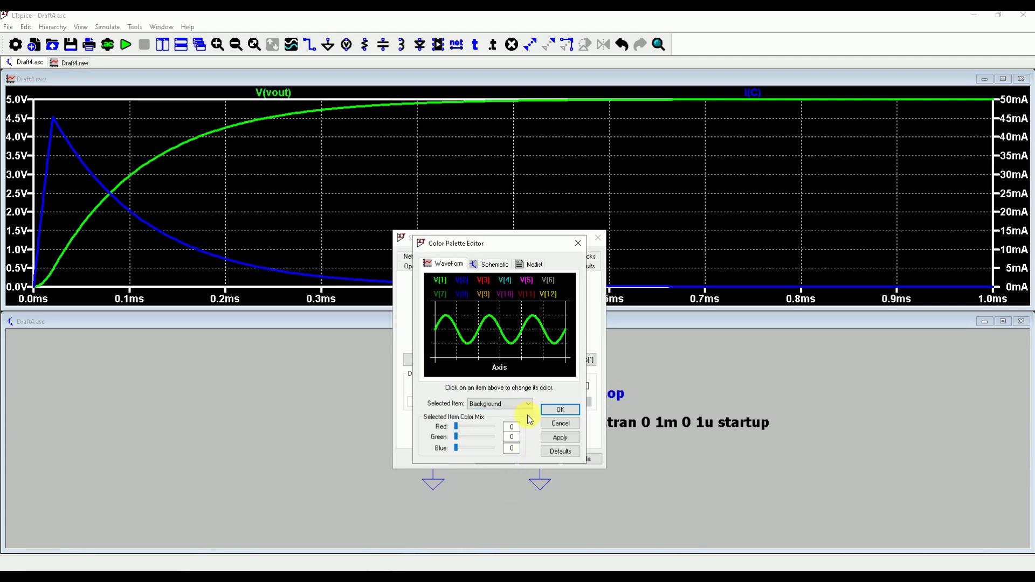
pyautogui.moveTo(456, 427); pyautogui.dragTo(492, 448)
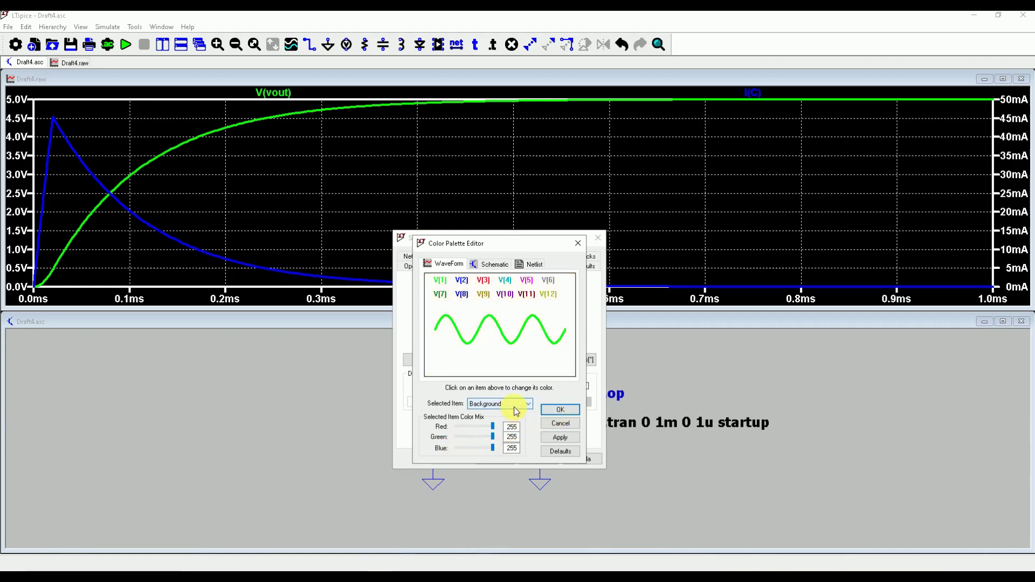
pyautogui.click(555, 409)
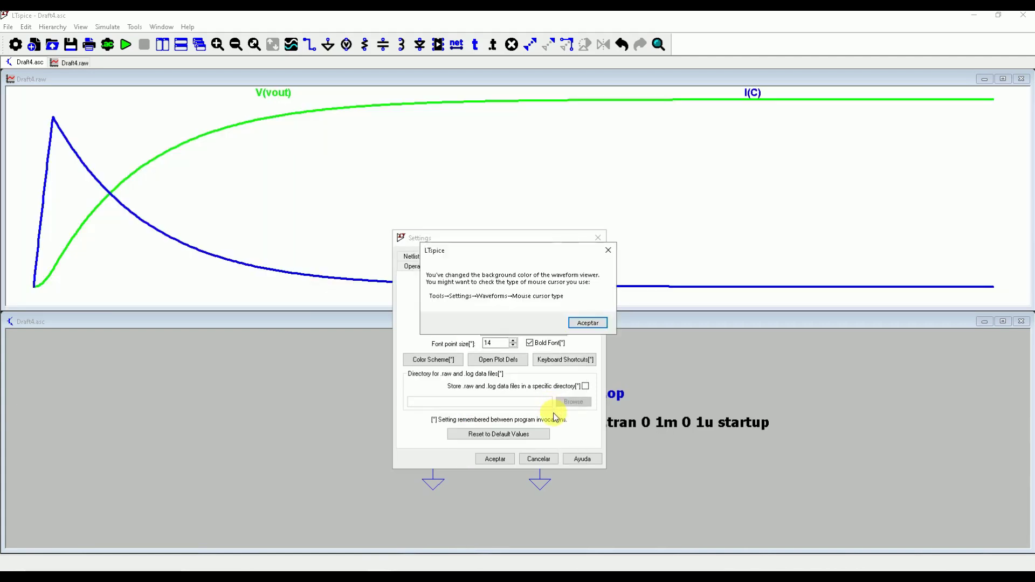
# Set the waveform grid colour to dark grey, with red, green and blue at 100
pyautogui.click(445, 360)
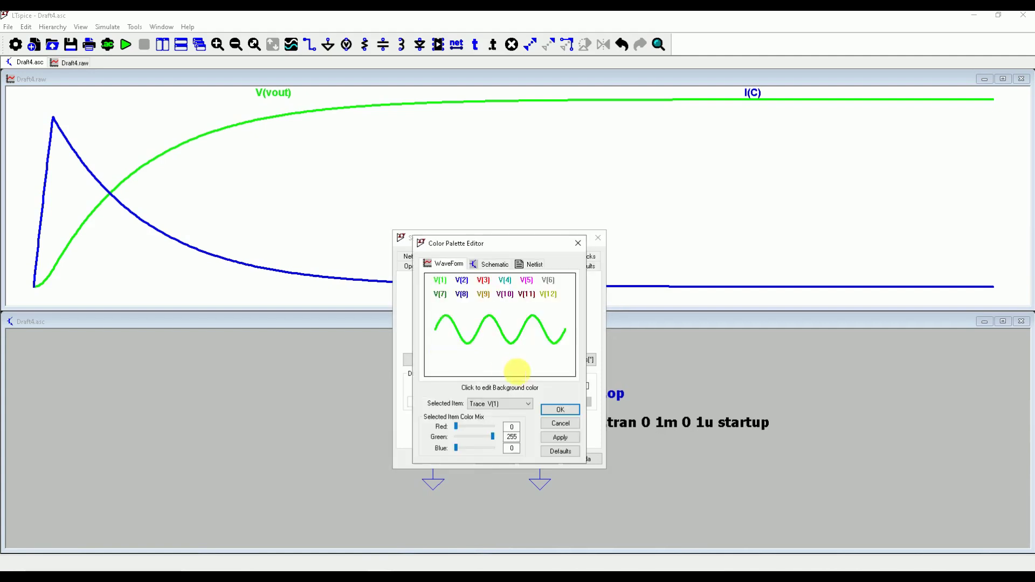
pyautogui.click(520, 404)
pyautogui.click(513, 520)
pyautogui.click(520, 405)
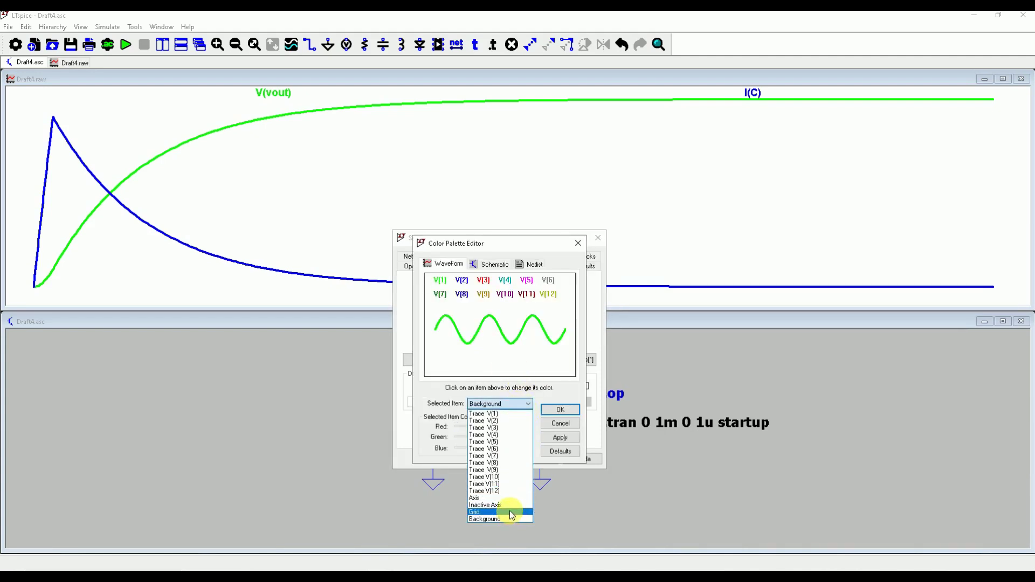
pyautogui.click(511, 512)
pyautogui.moveTo(493, 427); pyautogui.dragTo(475, 428)
pyautogui.doubleClick(511, 427)
pyautogui.write('100')
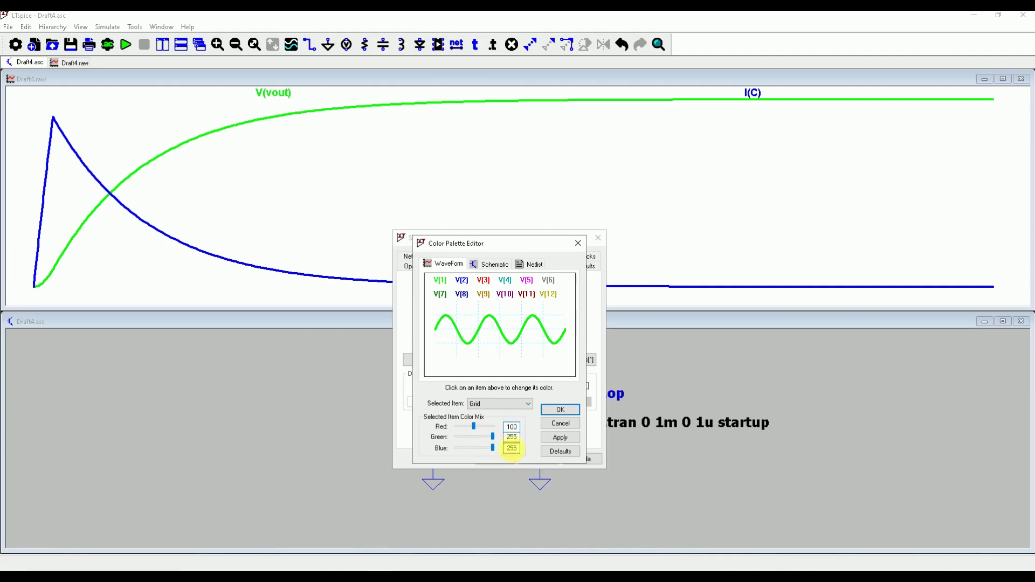
pyautogui.doubleClick(512, 438)
pyautogui.write('100')
pyautogui.doubleClick(510, 448)
pyautogui.write('100')
# Set the waveform axis colour to black and apply the colour scheme to the plot
pyautogui.click(524, 404)
pyautogui.click(524, 404)
pyautogui.click(524, 405)
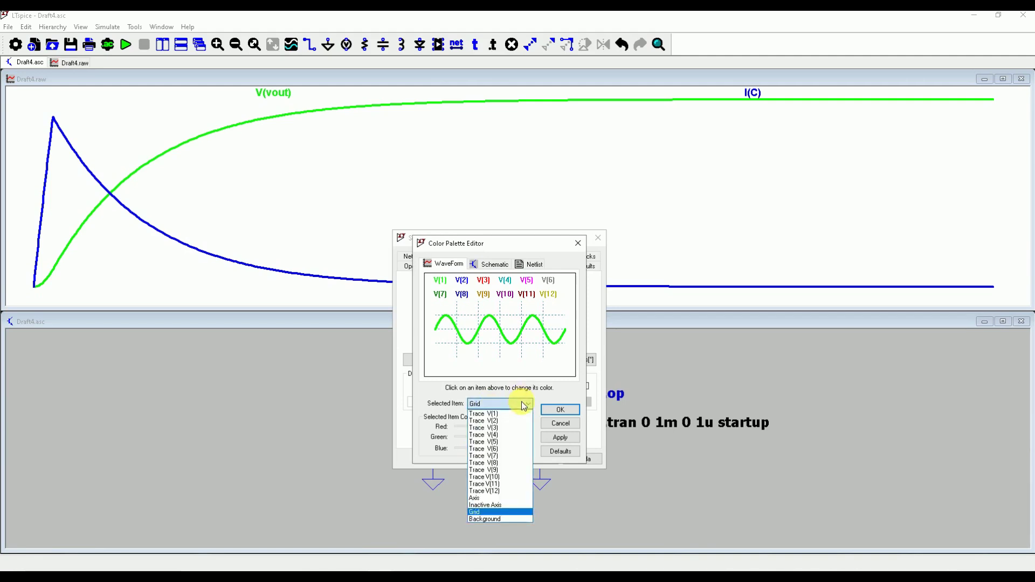
pyautogui.click(485, 498)
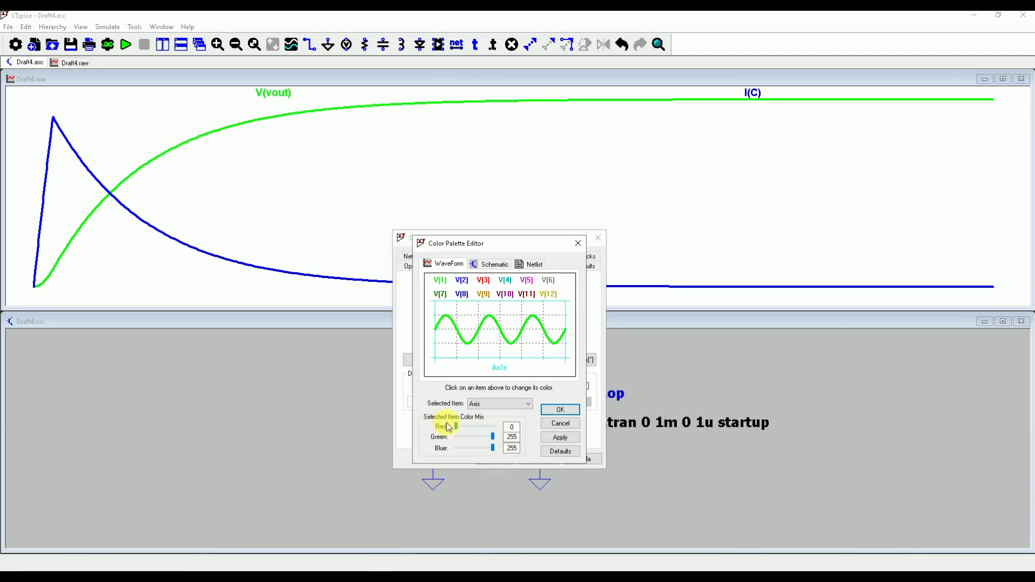
pyautogui.moveTo(492, 437); pyautogui.dragTo(459, 446)
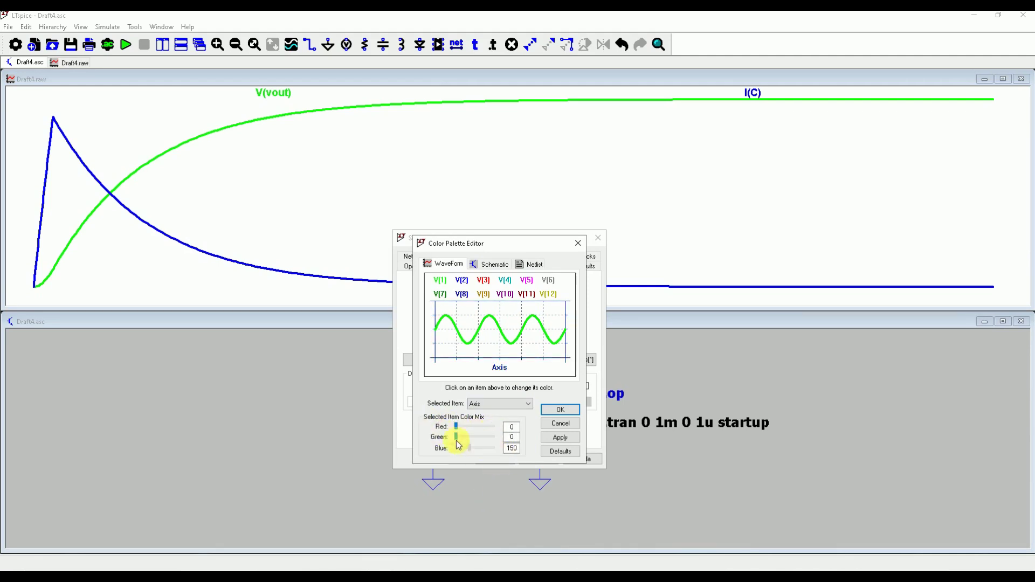
pyautogui.click(556, 410)
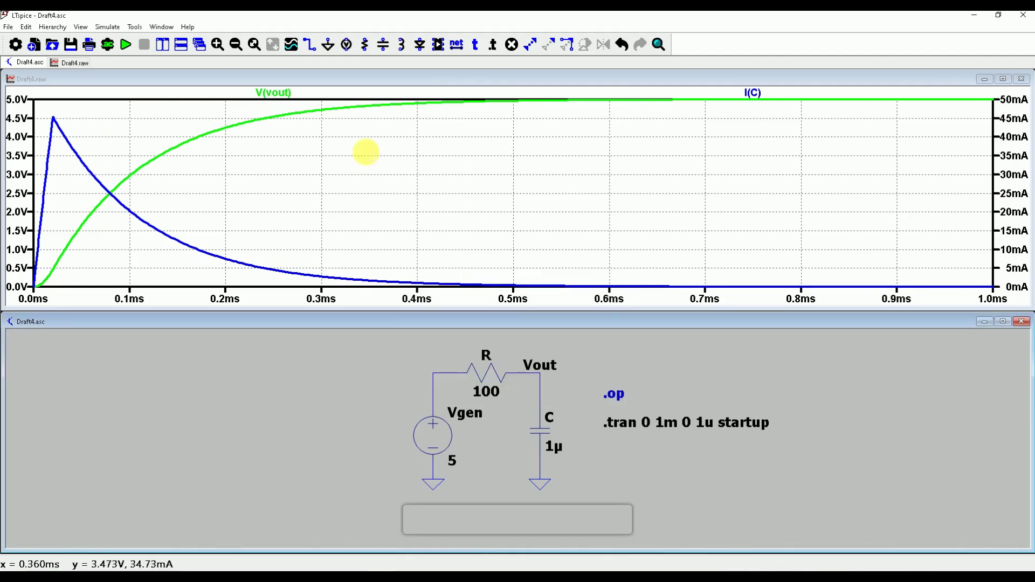
# Attach the measurement cursor to V(vout) and to I(C), and delete the I(C) trace from the plot
pyautogui.click(273, 95)
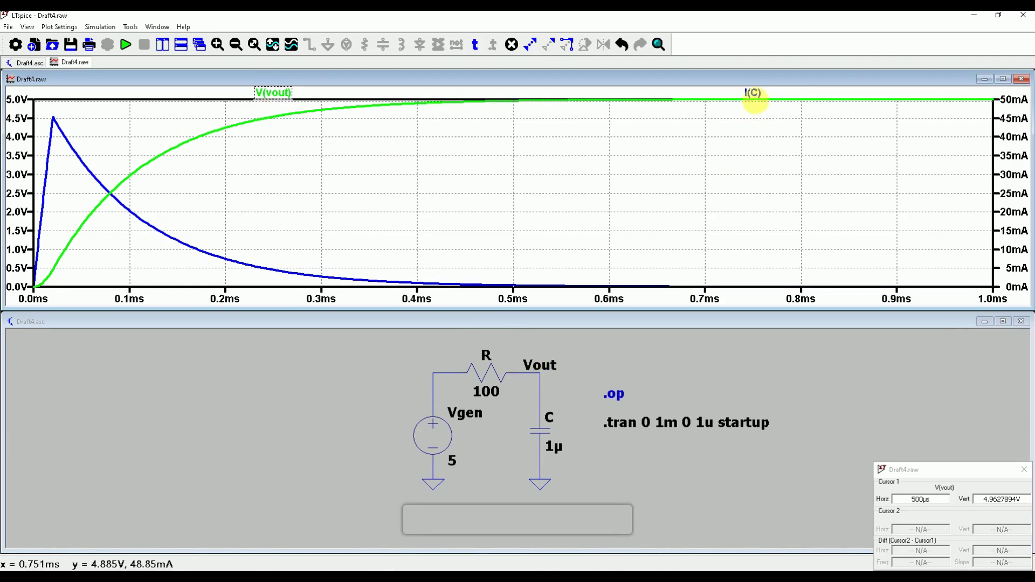
pyautogui.click(754, 93)
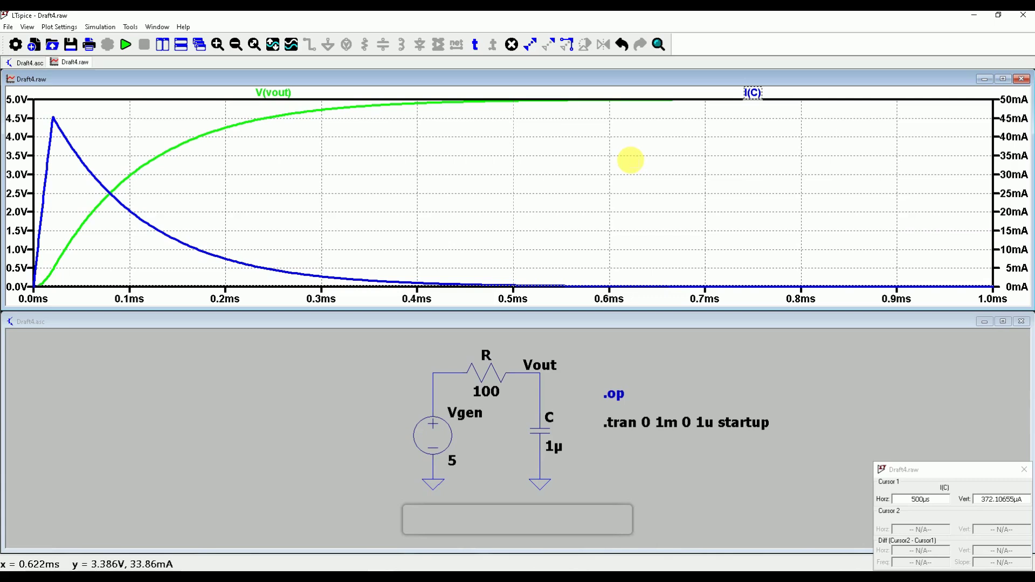
pyautogui.press('Delete')
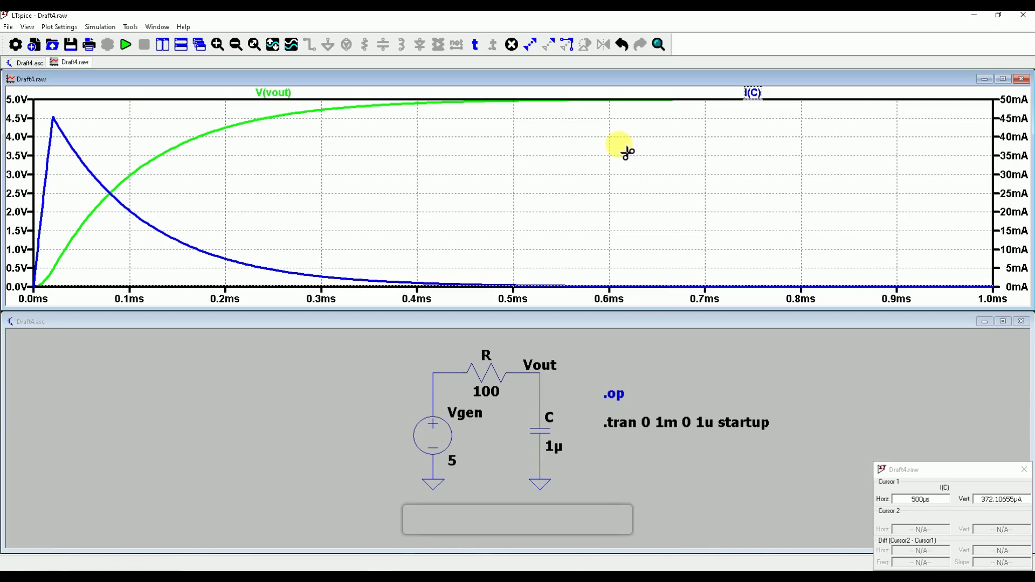
pyautogui.click(761, 103)
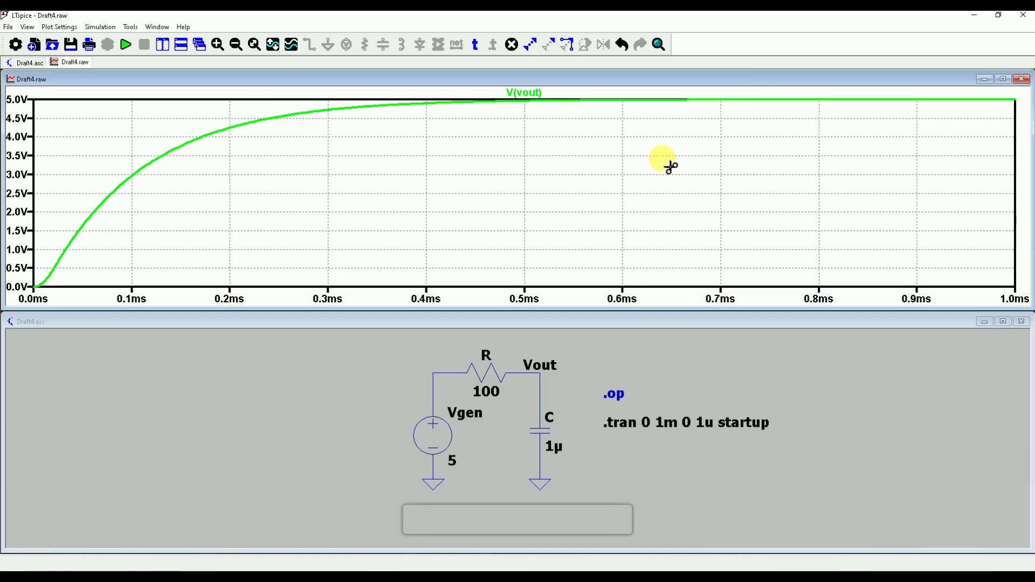
pyautogui.press('Escape')
# Add a plot pane below the V(vout) plot and plot the capacitor current I(C) in it
pyautogui.rightClick(523, 180)
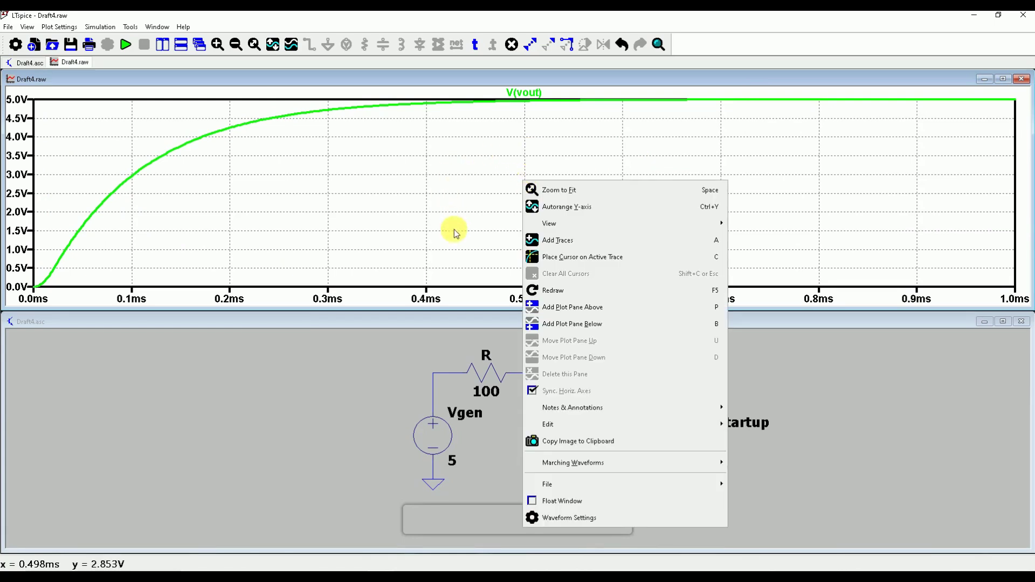
pyautogui.click(601, 326)
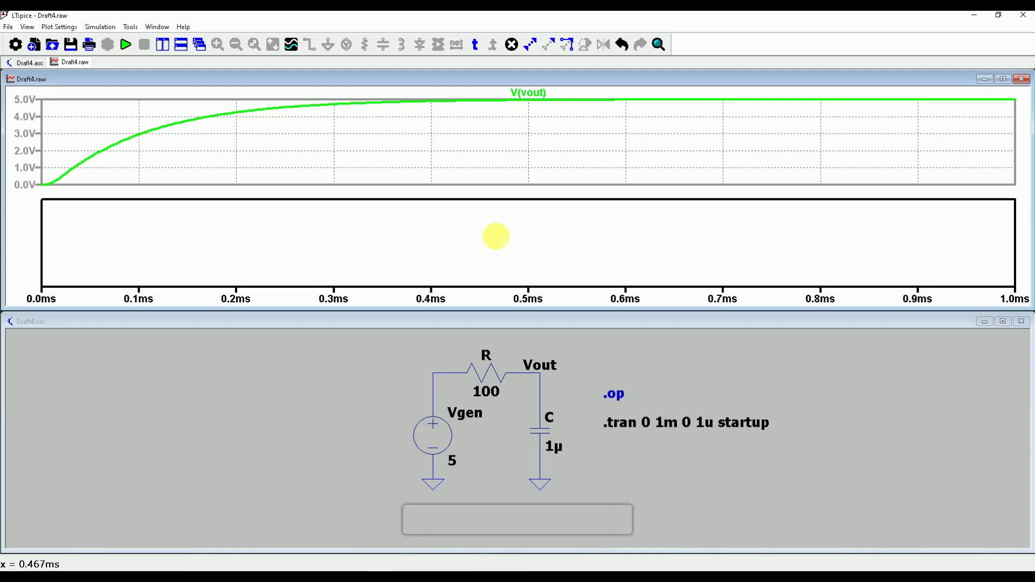
pyautogui.click(545, 153)
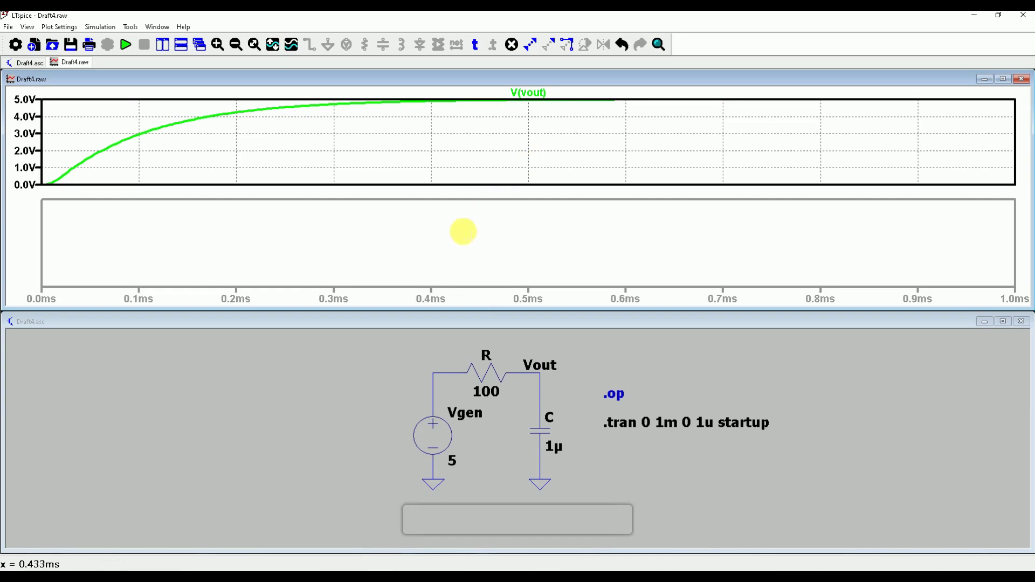
pyautogui.click(464, 231)
pyautogui.click(495, 152)
pyautogui.click(504, 224)
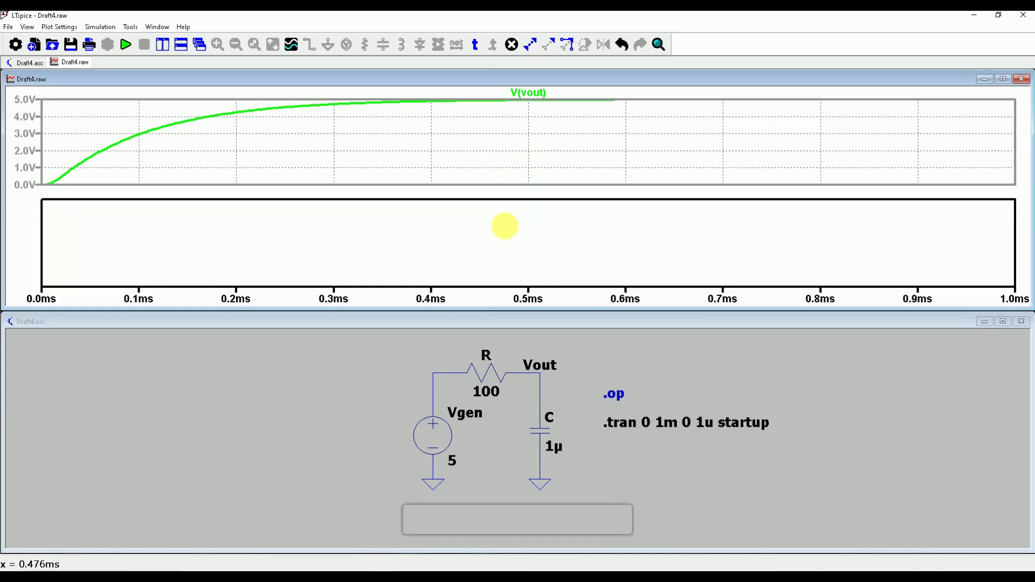
pyautogui.click(541, 427)
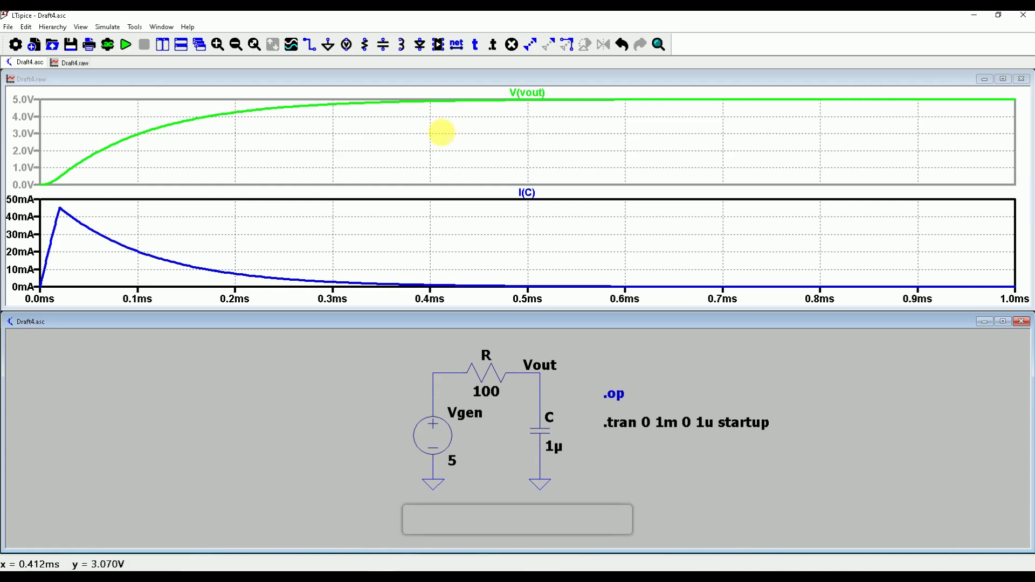
# Place a cursor on the V(vout) trace and move it to about 129 µs to read the voltage there
pyautogui.rightClick(442, 133)
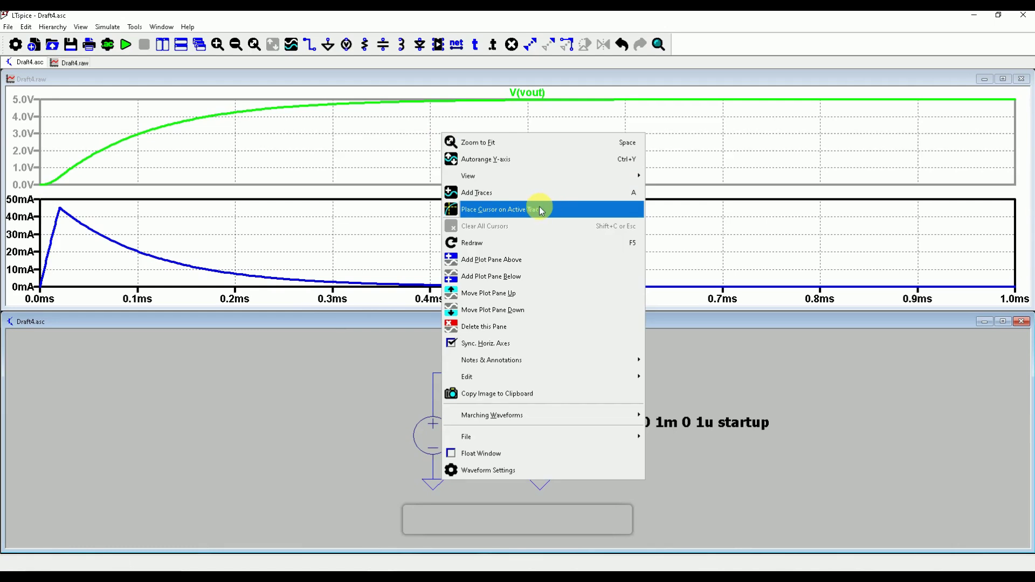
pyautogui.click(473, 208)
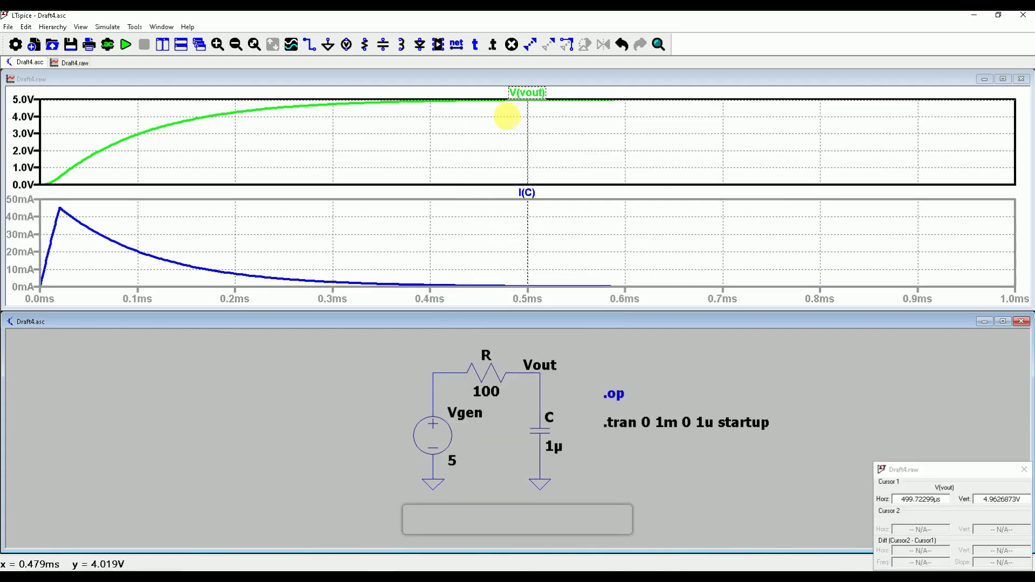
pyautogui.moveTo(917, 470); pyautogui.dragTo(879, 209)
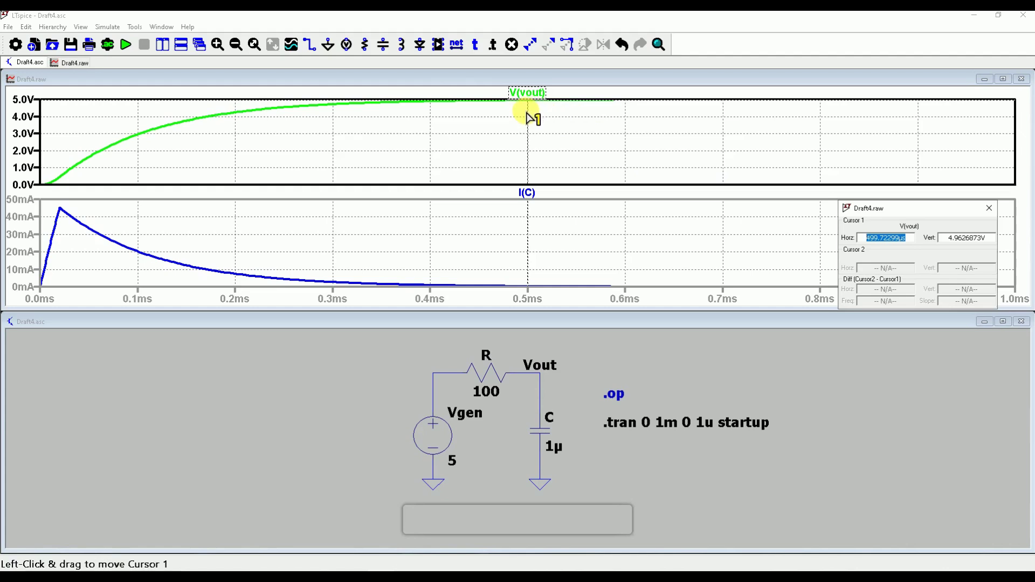
pyautogui.moveTo(530, 114)
pyautogui.mouseDown()
pyautogui.moveTo(343, 116)
pyautogui.moveTo(198, 132)
pyautogui.mouseUp()
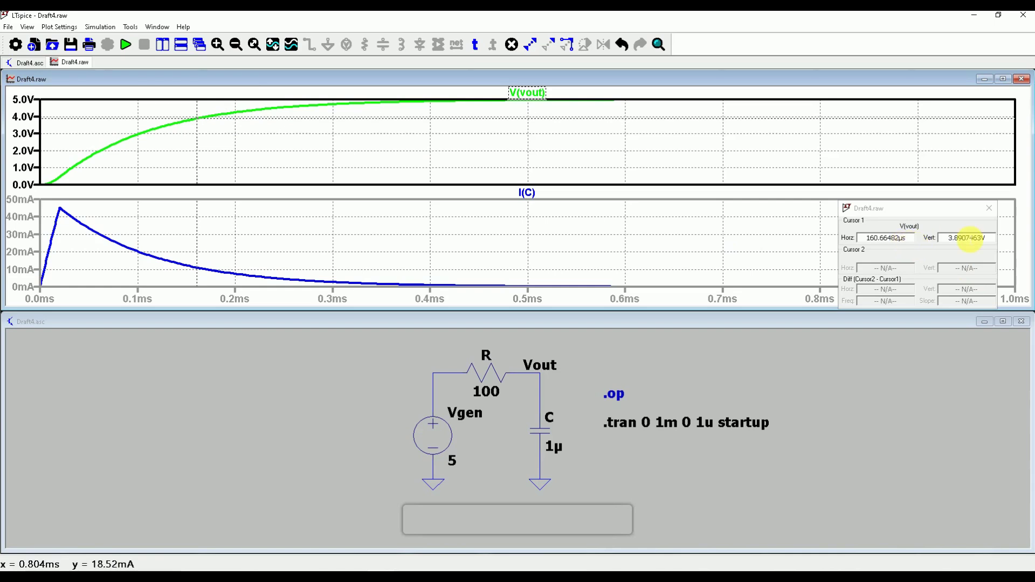
pyautogui.click(947, 242)
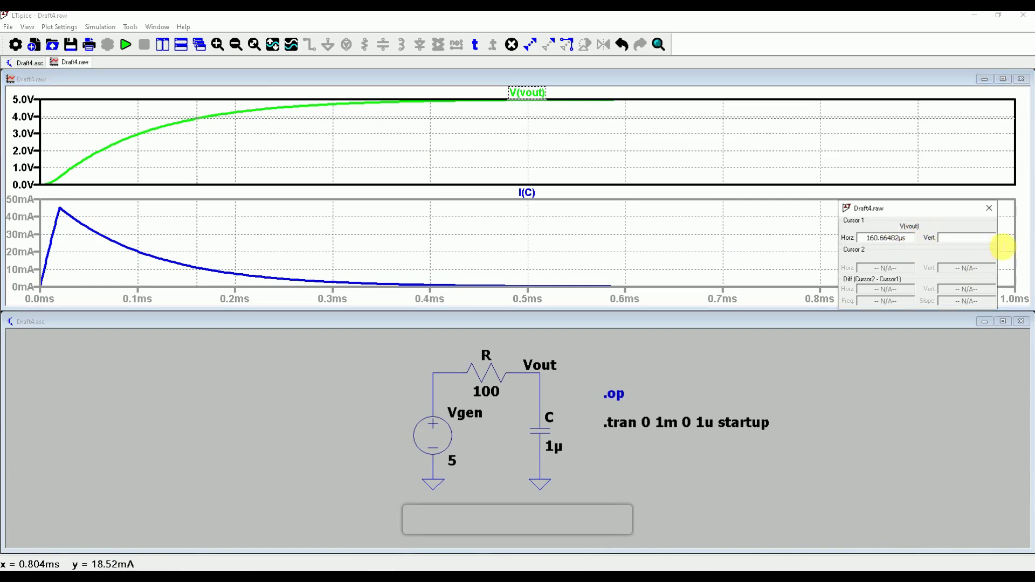
pyautogui.click(884, 238)
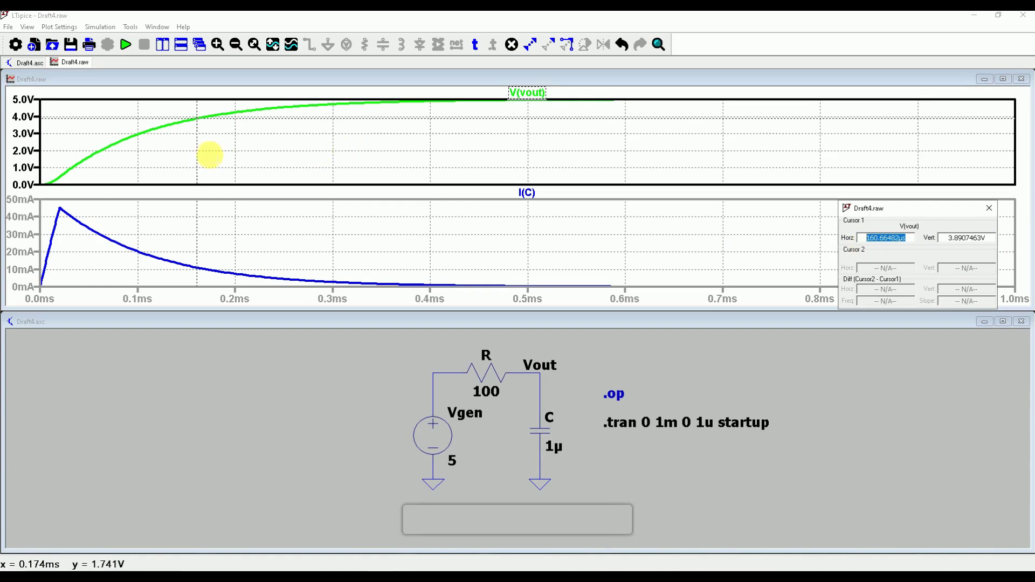
pyautogui.moveTo(198, 135); pyautogui.dragTo(168, 147)
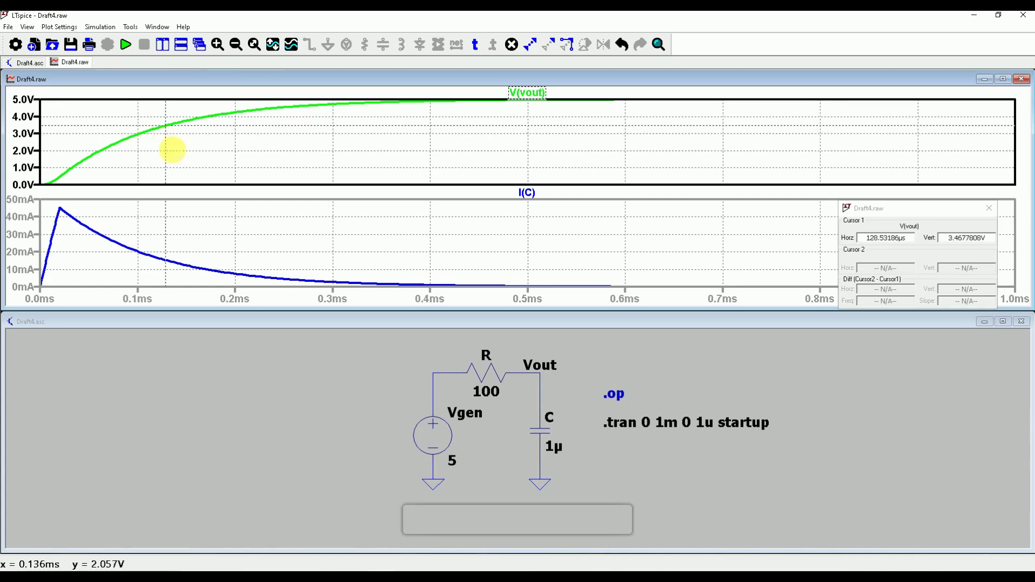
# Place a second cursor on the V(vout) trace and move it to about 440 µs
pyautogui.rightClick(195, 131)
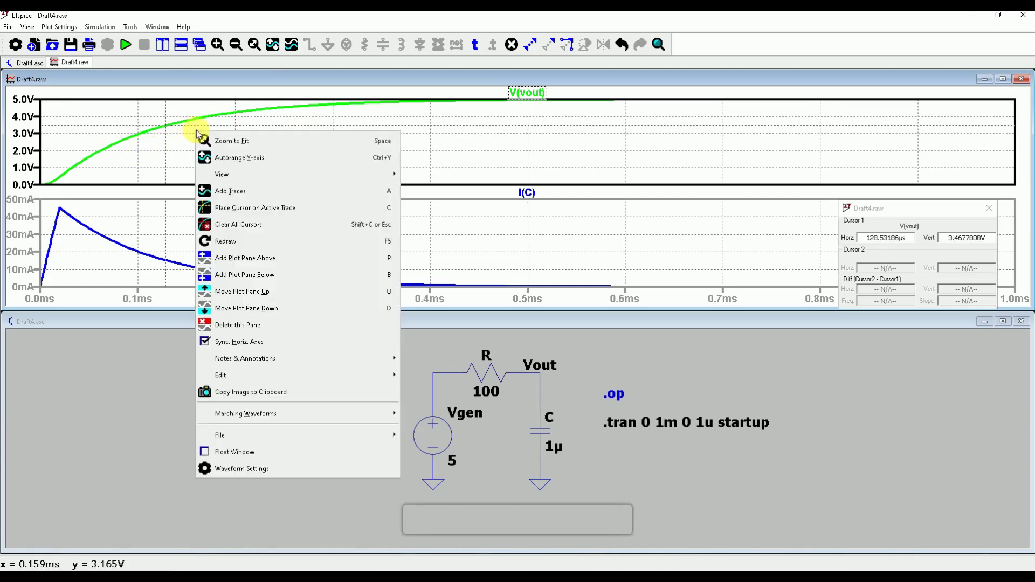
pyautogui.click(255, 215)
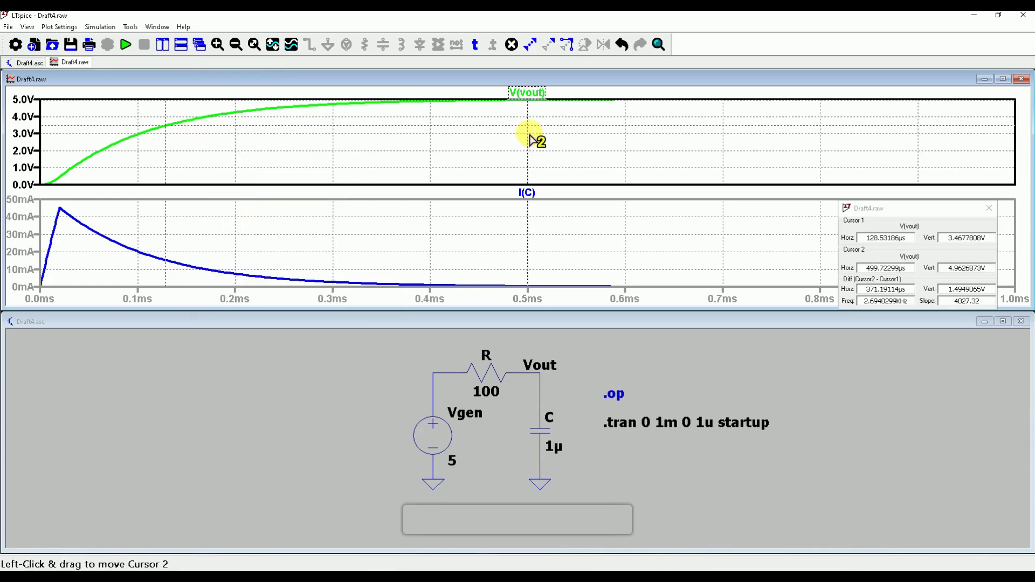
pyautogui.moveTo(530, 134); pyautogui.dragTo(469, 146)
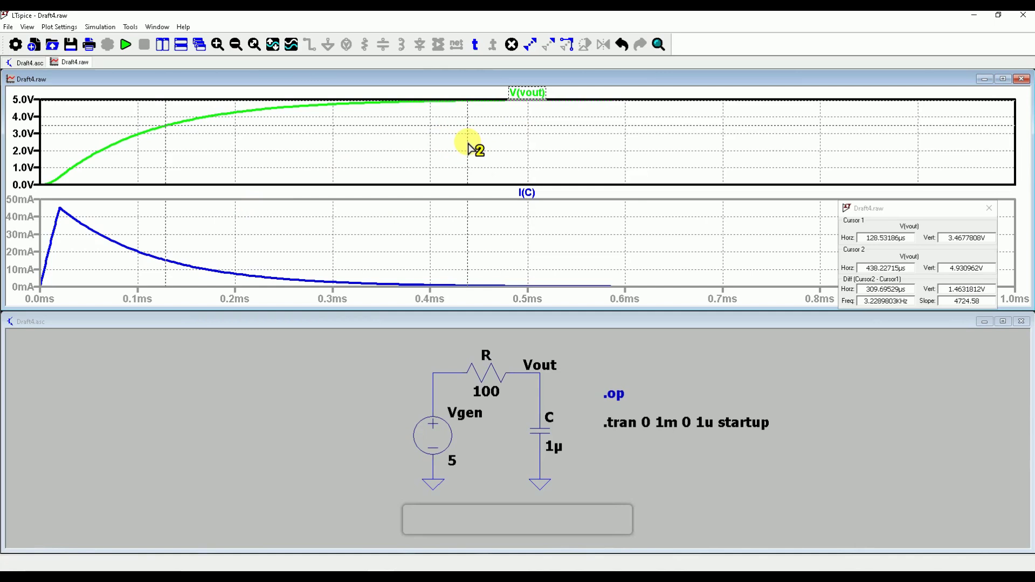
pyautogui.moveTo(469, 147); pyautogui.dragTo(469, 147)
# Move the first V(vout) cursor to about 2.8 µs, read the voltage and time differences between both cursors, and close the cursor readout
pyautogui.moveTo(169, 144); pyautogui.dragTo(47, 167)
pyautogui.moveTo(856, 208); pyautogui.dragTo(813, 132)
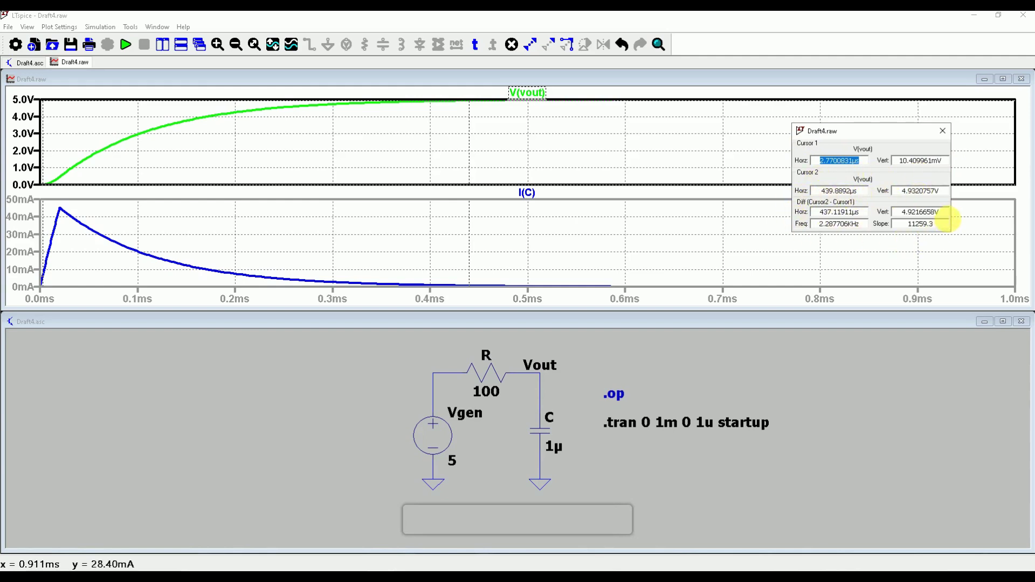
pyautogui.moveTo(947, 214); pyautogui.dragTo(909, 213)
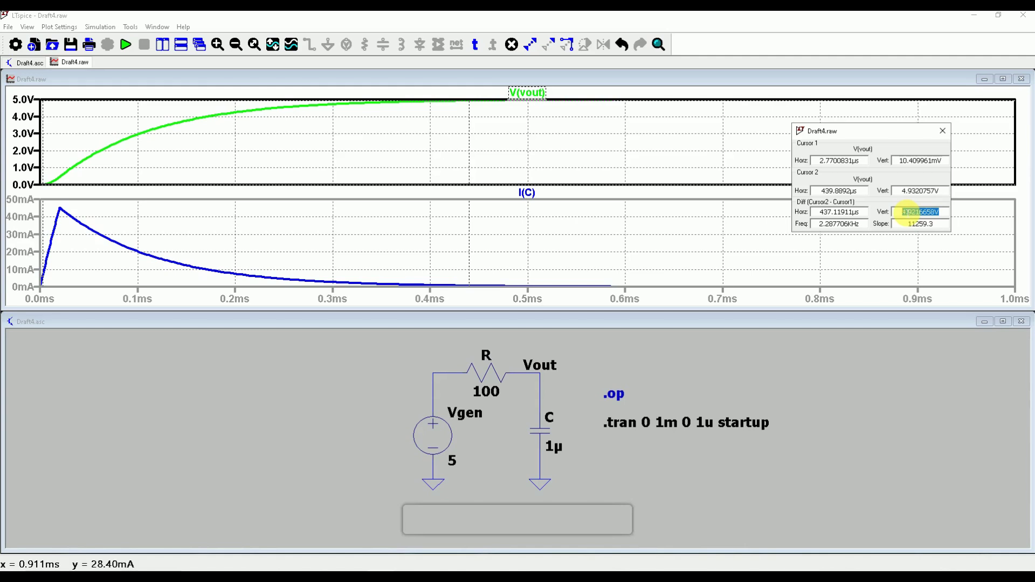
pyautogui.moveTo(866, 212); pyautogui.dragTo(823, 217)
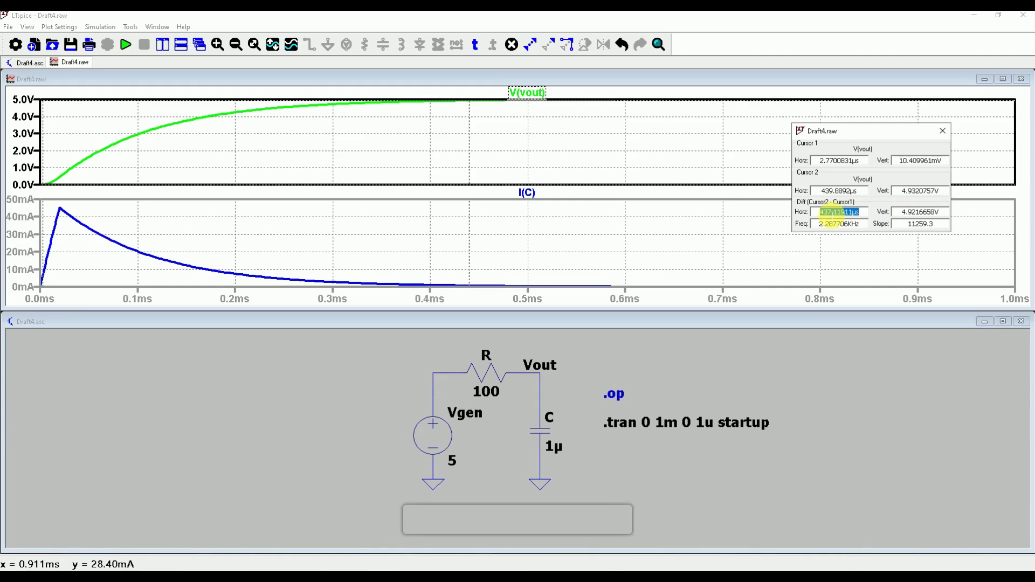
pyautogui.click(943, 130)
# Mark the data points on the V(vout) trace
pyautogui.rightClick(539, 145)
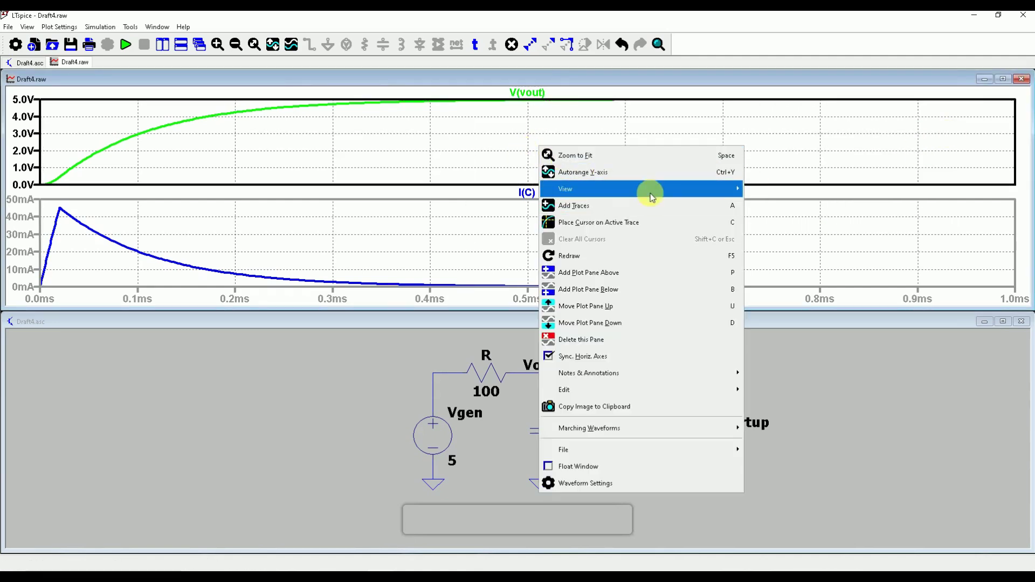
pyautogui.moveTo(653, 189)
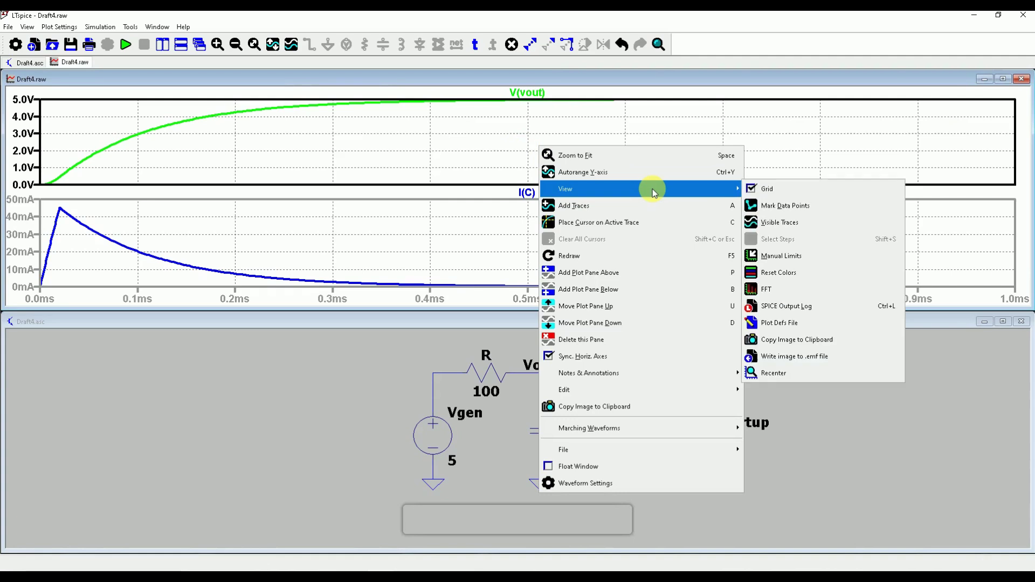
pyautogui.click(813, 206)
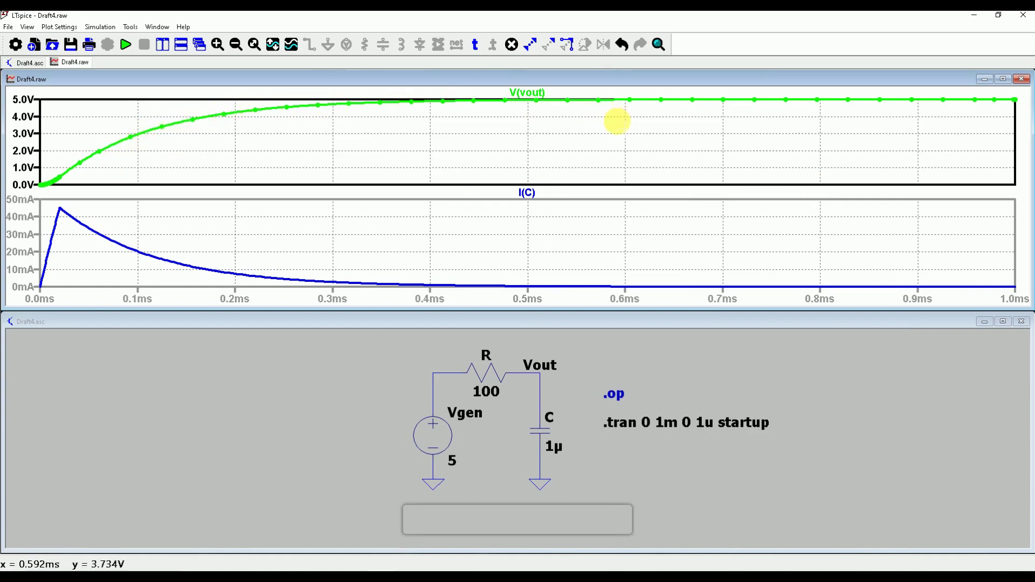
pyautogui.rightClick(573, 138)
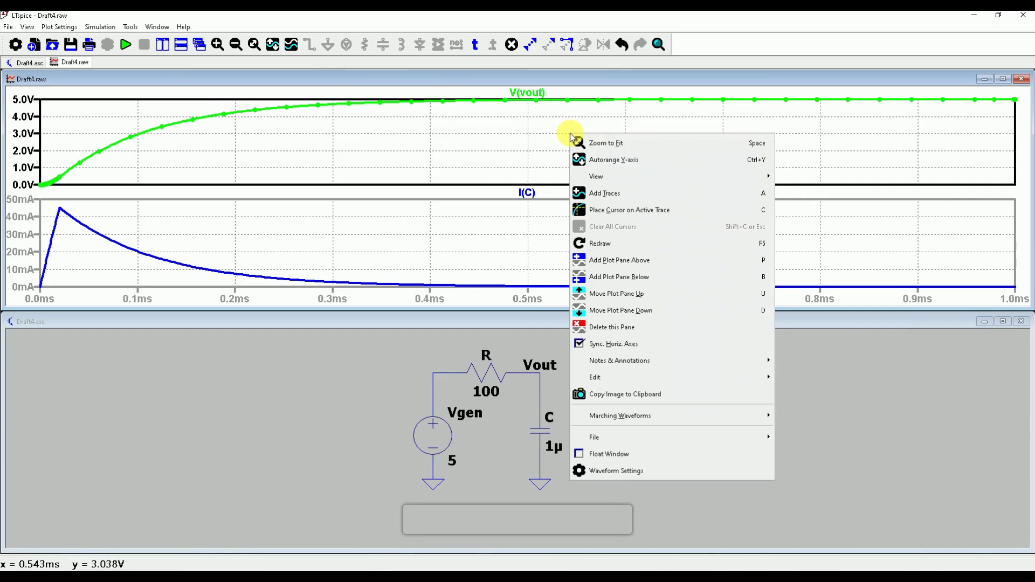
pyautogui.click(531, 136)
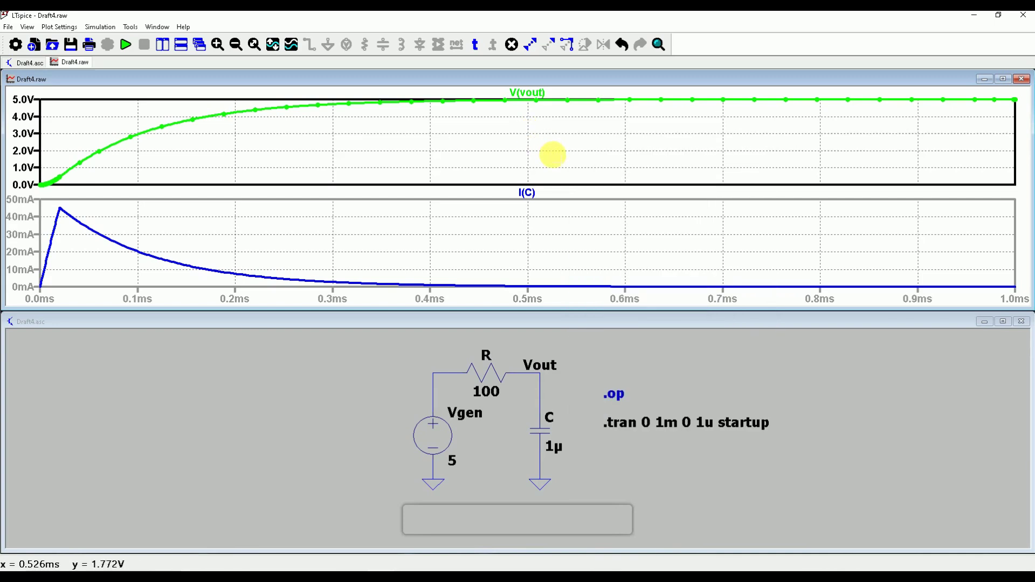